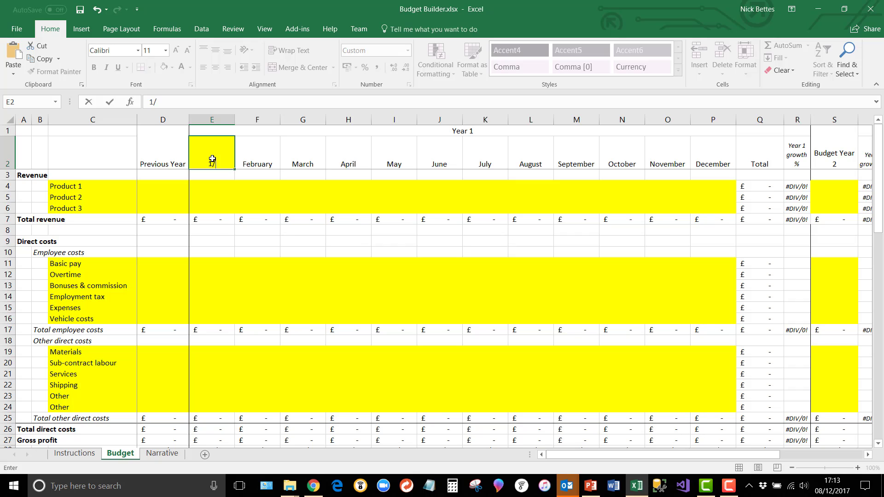
# - Set the first month of Year 1 to September by entering the date 1/9
pyautogui.write('9')
pyautogui.press('Return')
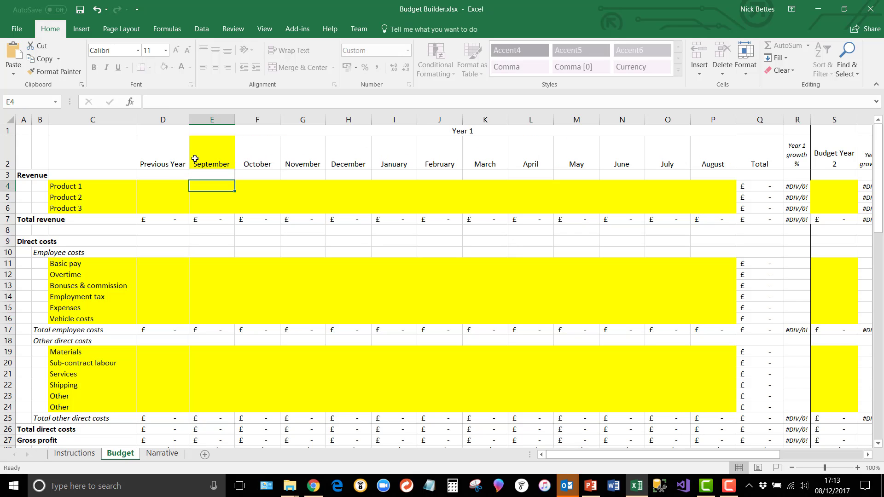
# - Rename the Product 1 revenue line as Widgets
pyautogui.click(85, 184)
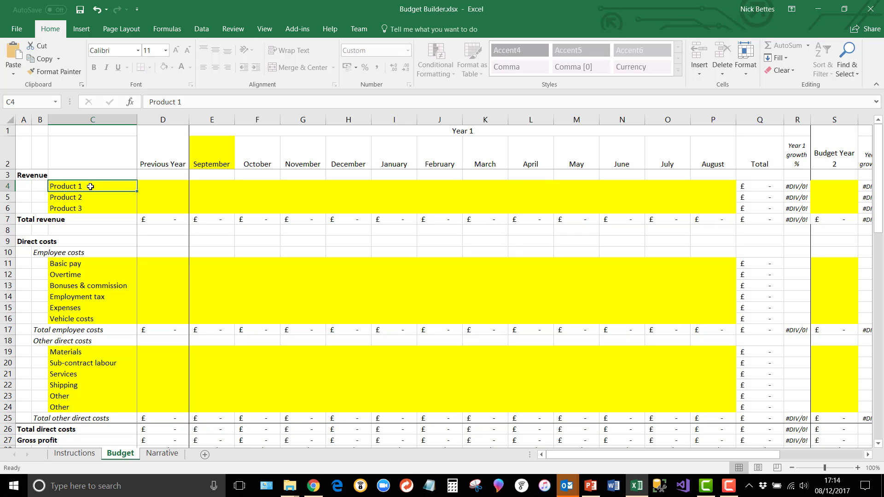
pyautogui.click(86, 209)
pyautogui.click(82, 196)
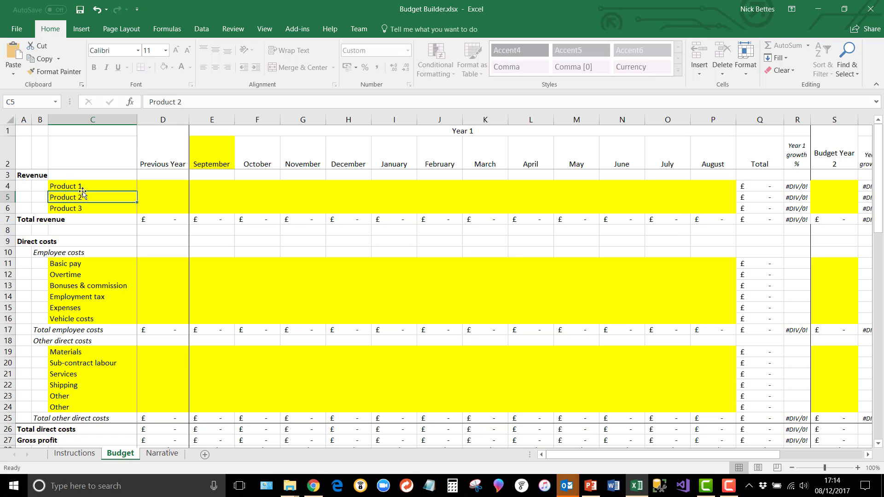
pyautogui.click(83, 186)
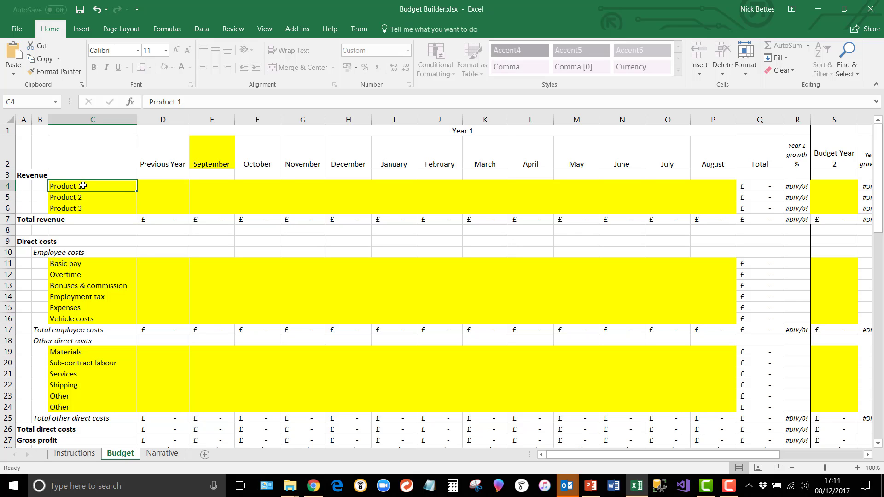
pyautogui.write('Widget')
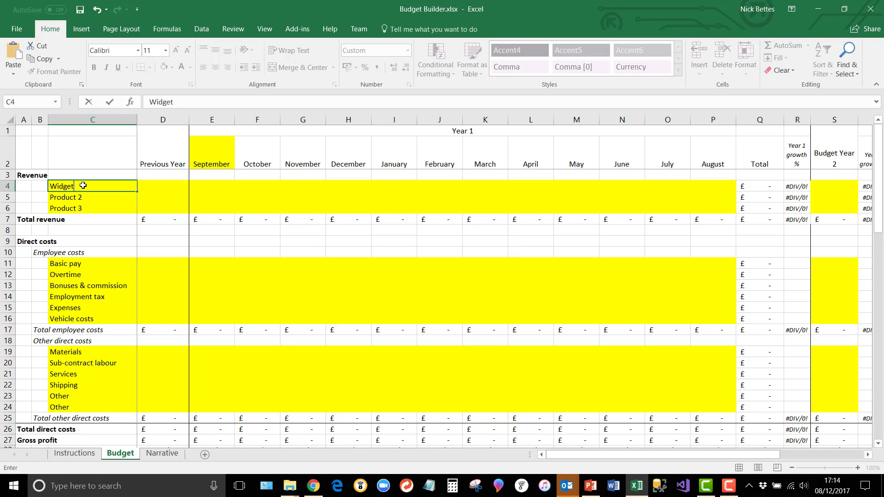
pyautogui.write('s')
pyautogui.press('Tab')
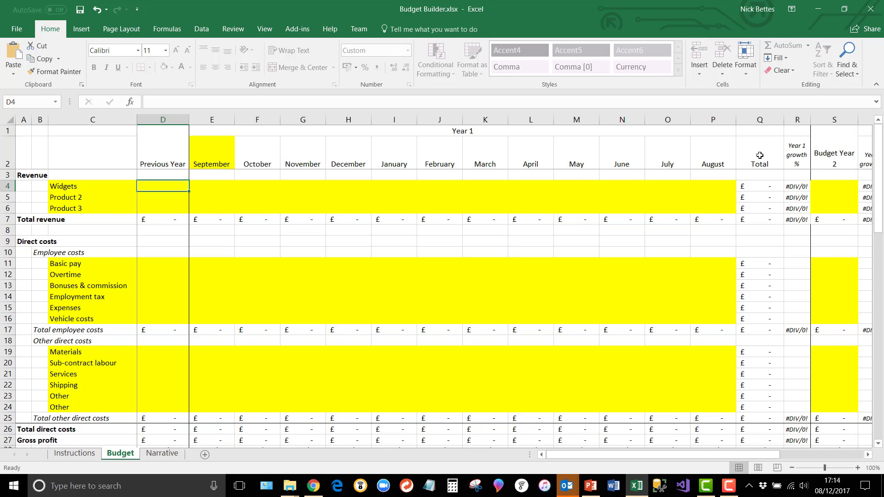
# - Look over the budget columns through Year 5, and enter 1,000,000 as the previous year's Widgets revenue
pyautogui.moveTo(689, 454); pyautogui.dragTo(785, 446)
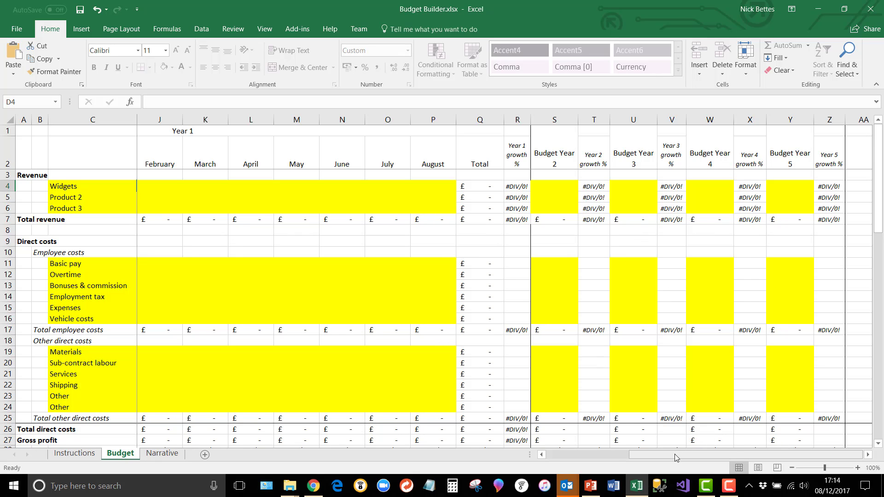
pyautogui.moveTo(673, 458); pyautogui.dragTo(591, 466)
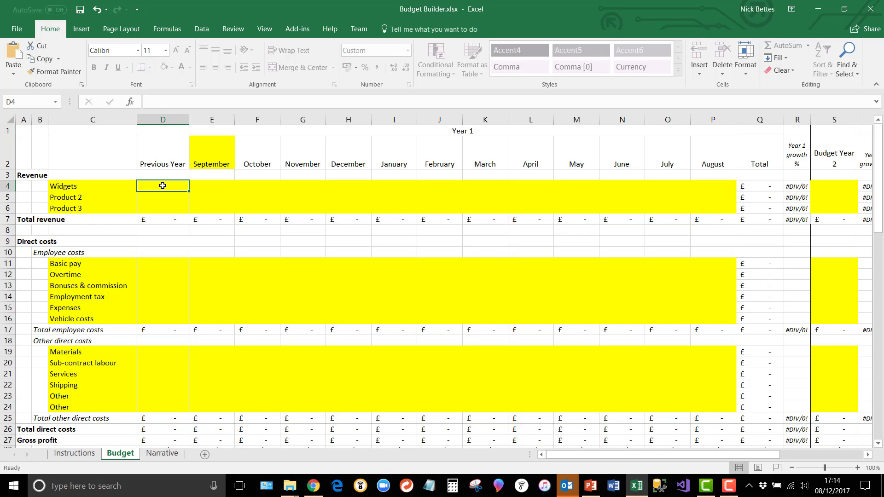
pyautogui.write('1000000')
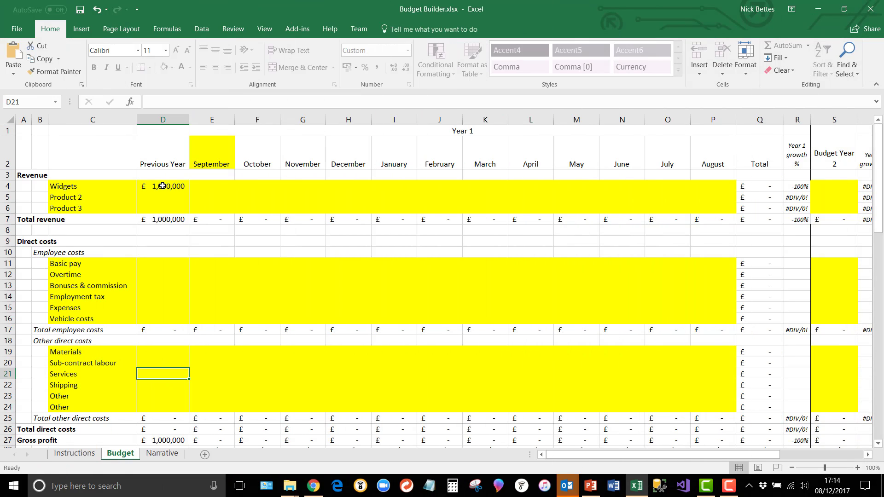
# - Enter 600,000 as the previous year's Materials cost under other direct costs
pyautogui.press('Up')
pyautogui.press('Up')
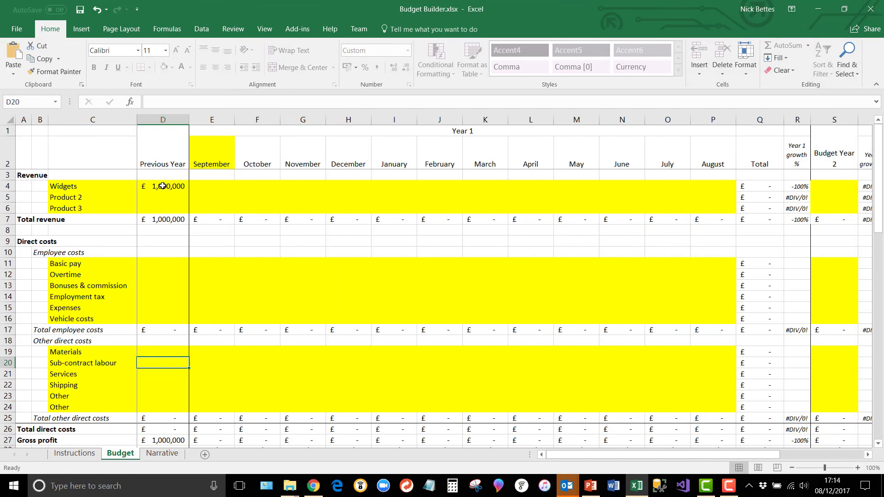
pyautogui.write('60')
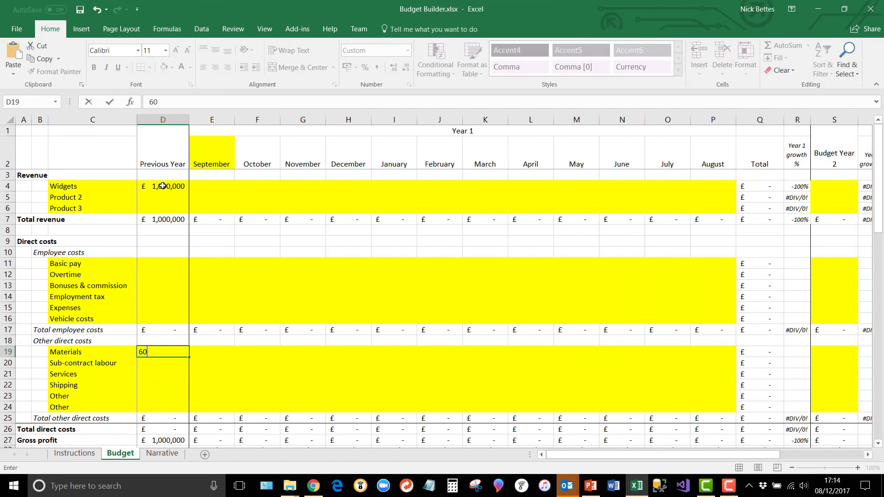
pyautogui.write('0000')
pyautogui.press('Return')
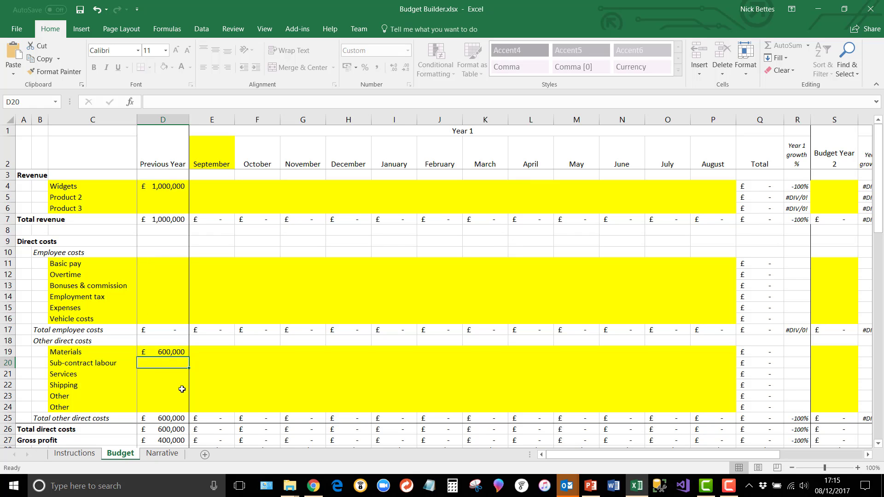
# - Enter 200,000 as the previous year's basic pay under the indirect employee costs
pyautogui.scroll(-4, 179, 388)
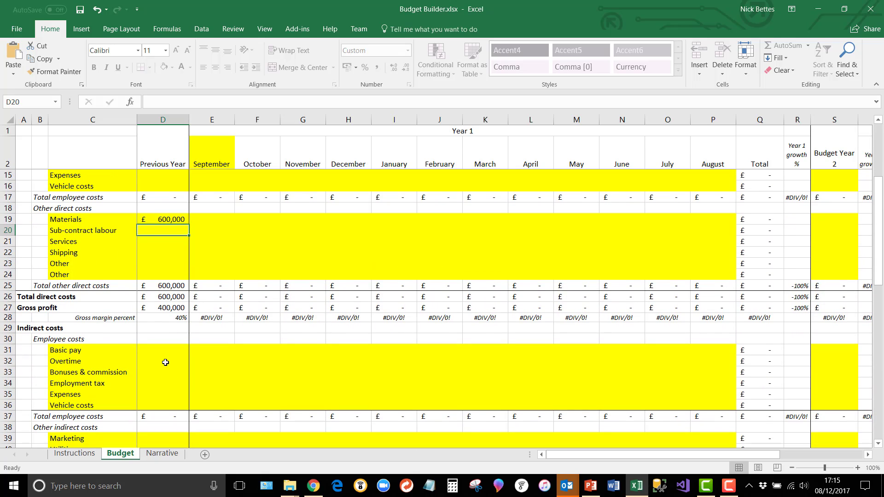
pyautogui.click(160, 351)
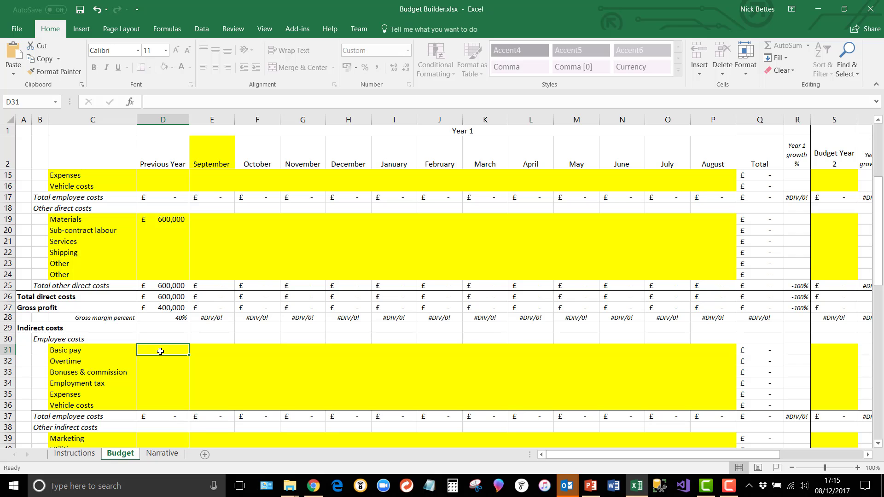
pyautogui.write('20')
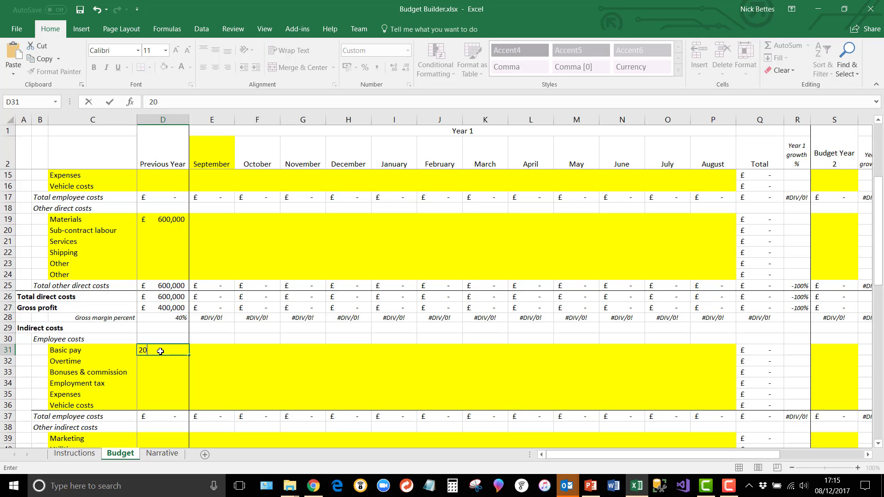
pyautogui.write('0000')
pyautogui.press('Return')
# - Enter 5,000 as the previous year's Marketing cost under other indirect costs
pyautogui.press('Down')
pyautogui.press('Down')
pyautogui.press('Down')
pyautogui.press('Down')
pyautogui.press('Down')
pyautogui.press('Down')
pyautogui.press('Down')
pyautogui.press('Down')
pyautogui.press('Down')
pyautogui.press('Down')
pyautogui.press('Down')
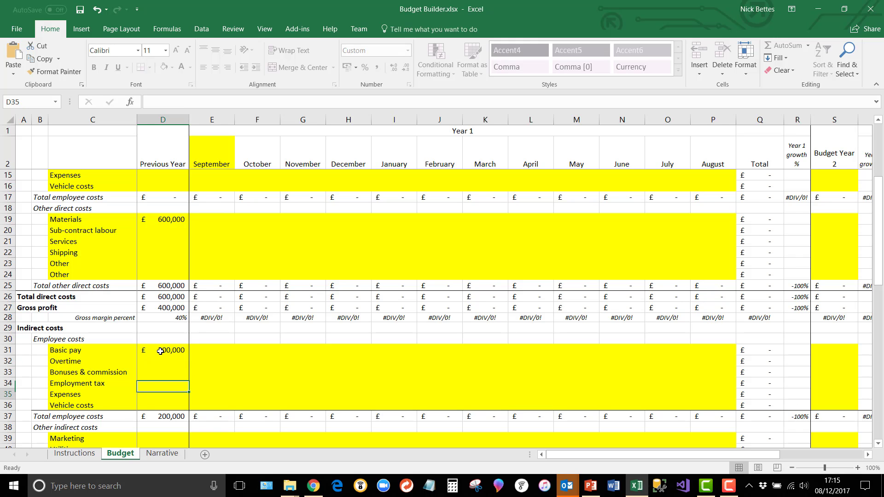
pyautogui.press('Up')
pyautogui.press('Up')
pyautogui.press('Up')
pyautogui.press('Up')
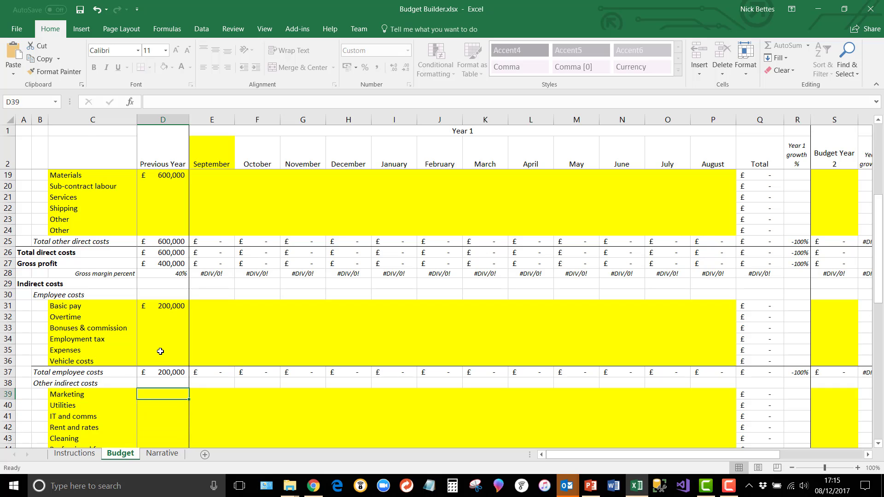
pyautogui.write('5000')
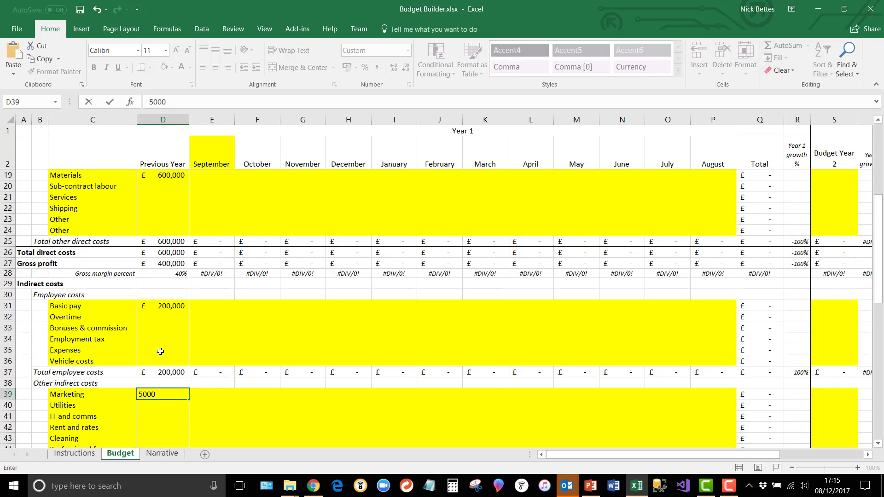
pyautogui.press('Return')
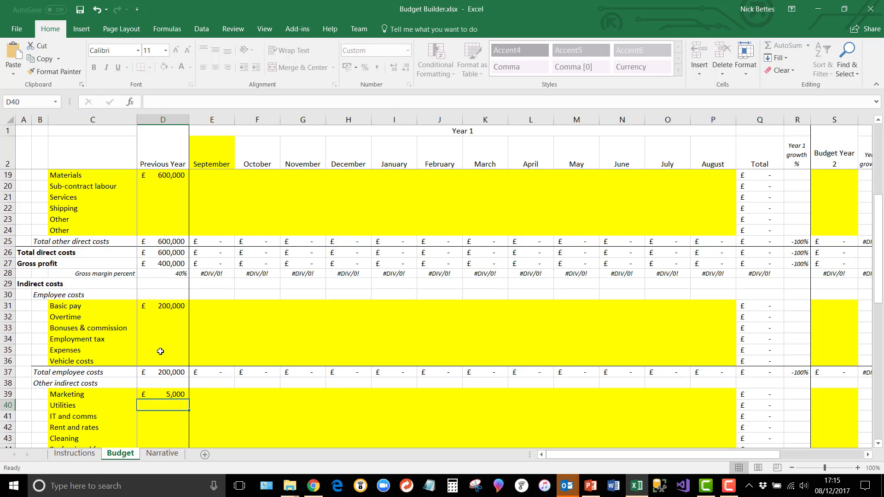
# - Enter 120,000 as the previous year's Rent and rates cost under other indirect costs
pyautogui.press('Down')
pyautogui.press('Down')
pyautogui.press('Down')
pyautogui.press('Down')
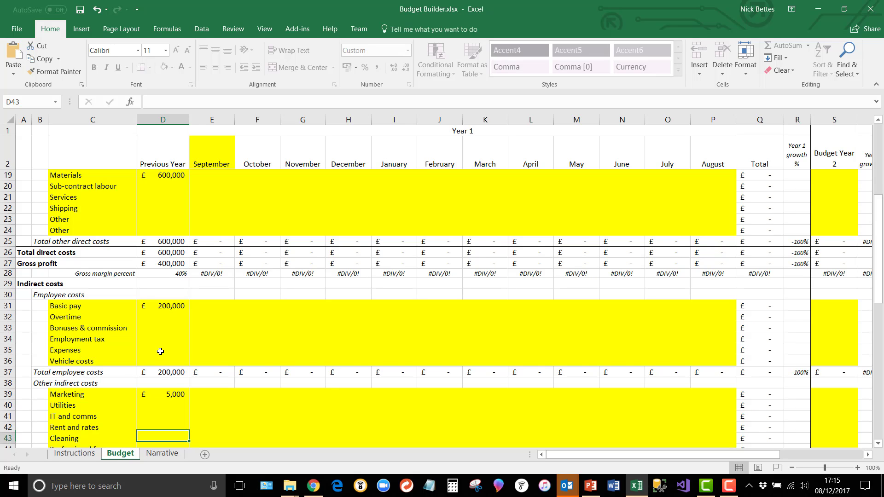
pyautogui.press('Up')
pyautogui.press('Up')
pyautogui.write('12')
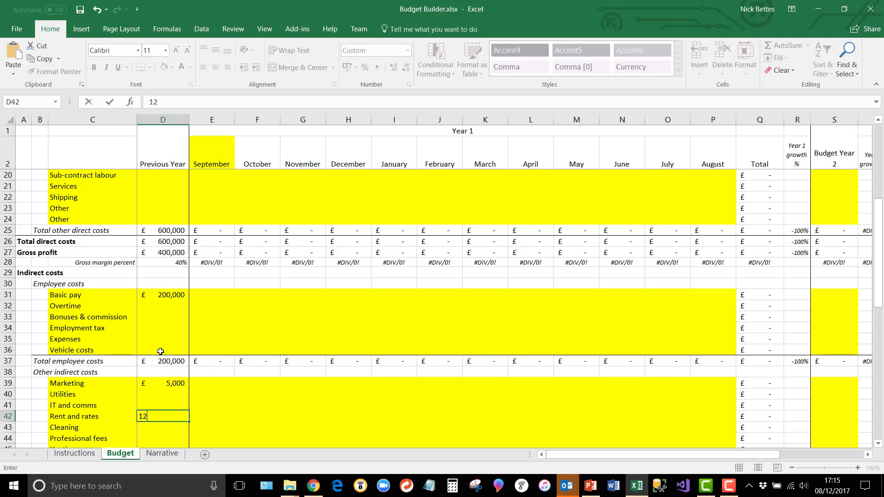
pyautogui.write('000')
pyautogui.press('Return')
# - Review the previous-year column from other indirect costs through profit before tax and cash flow, and back up to revenue
pyautogui.press('Down')
pyautogui.press('Down')
pyautogui.press('Down')
pyautogui.press('Down')
pyautogui.press('Down')
pyautogui.press('Down')
pyautogui.press('Down')
pyautogui.press('Down')
pyautogui.press('Down')
pyautogui.press('Down')
pyautogui.press('Down')
pyautogui.press('Down')
pyautogui.press('Down')
pyautogui.press('Down')
pyautogui.press('Down')
pyautogui.press('Down')
pyautogui.press('Down')
pyautogui.press('Down')
pyautogui.press('Down')
pyautogui.press('Down')
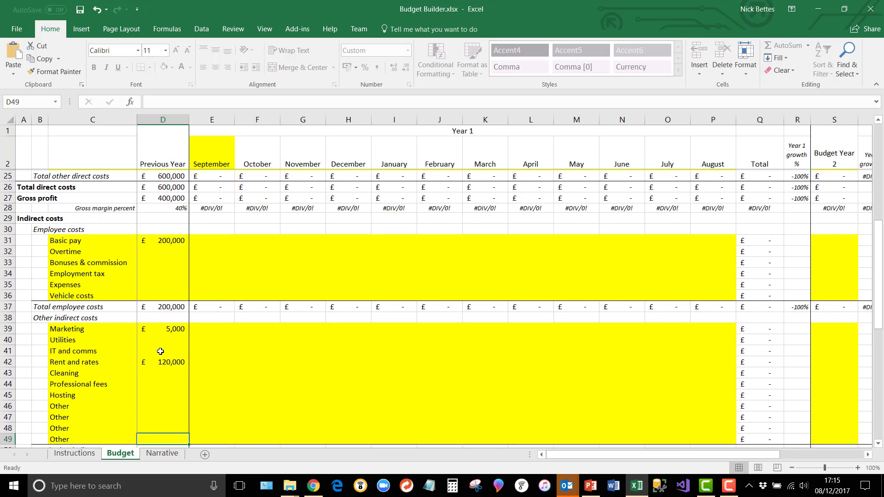
pyautogui.press('Up')
pyautogui.press('Up')
pyautogui.press('Up')
pyautogui.press('Up')
pyautogui.press('Up')
pyautogui.press('Up')
pyautogui.press('Up')
pyautogui.press('Up')
pyautogui.press('Up')
pyautogui.press('Up')
pyautogui.press('Up')
pyautogui.press('Up')
pyautogui.press('Up')
pyautogui.press('Up')
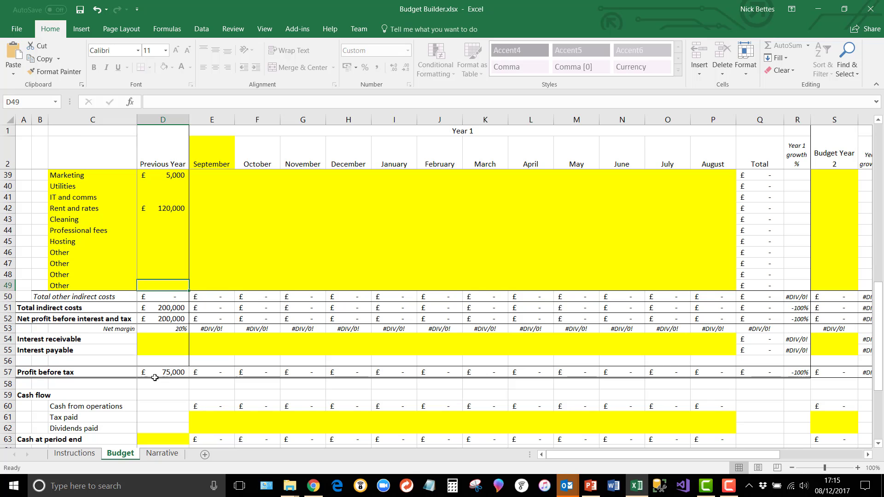
pyautogui.scroll(6, 188, 236)
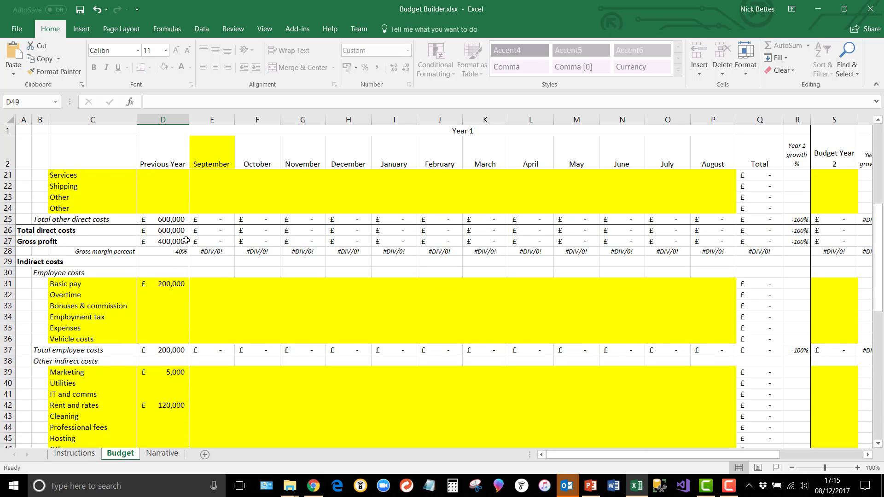
pyautogui.scroll(6, 186, 240)
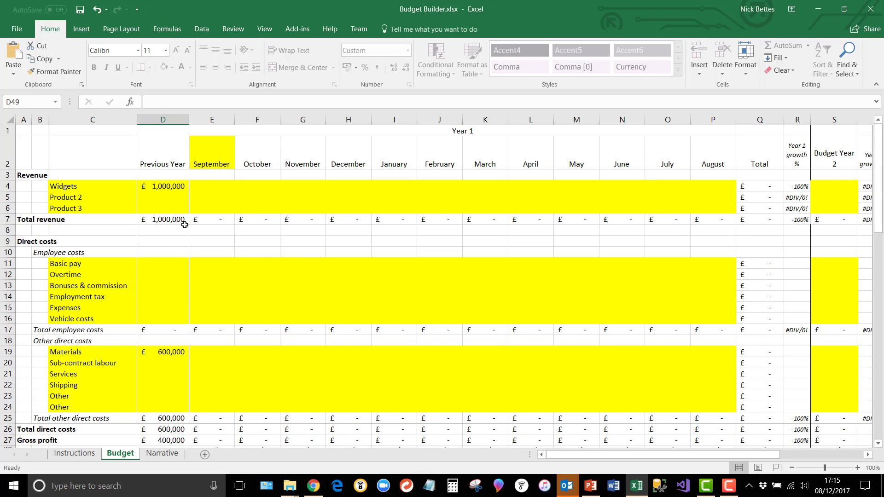
# - Fill the monthly Widgets revenue from 100,000 in September, rising by 1,000 each month to 111,000 in August
pyautogui.click(210, 186)
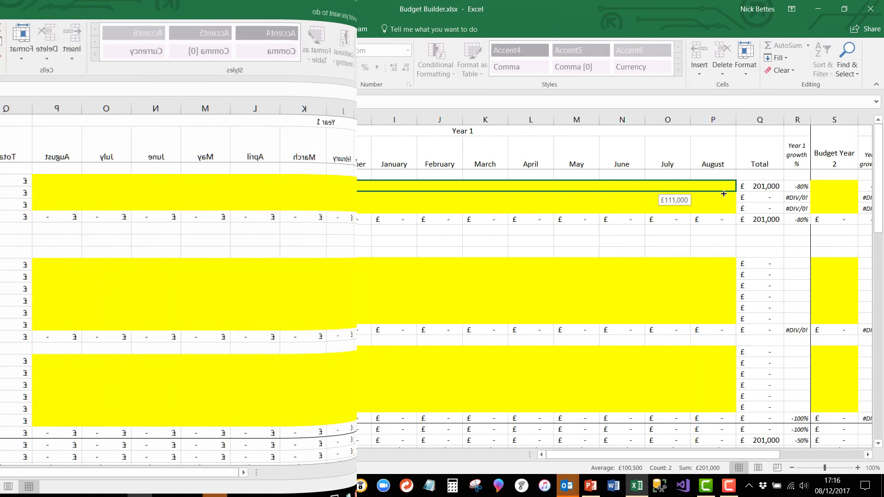
pyautogui.moveTo(691, 196); pyautogui.dragTo(698, 204)
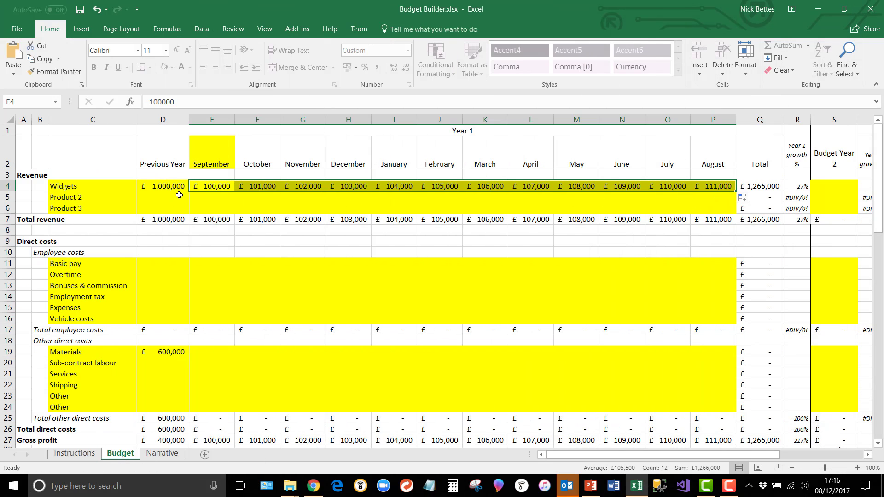
pyautogui.click(547, 198)
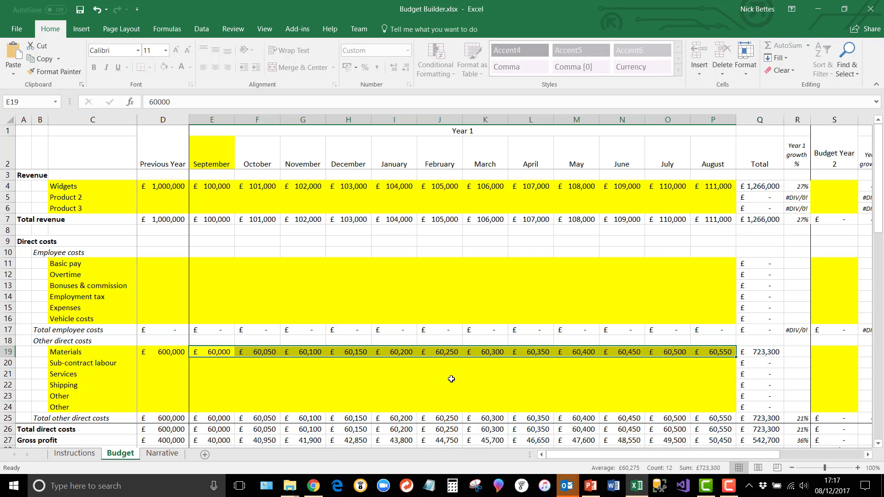
# - Set the monthly basic pay under indirect employee costs to 20,000, starting in September and continuing through August
pyautogui.scroll(-1, 451, 379)
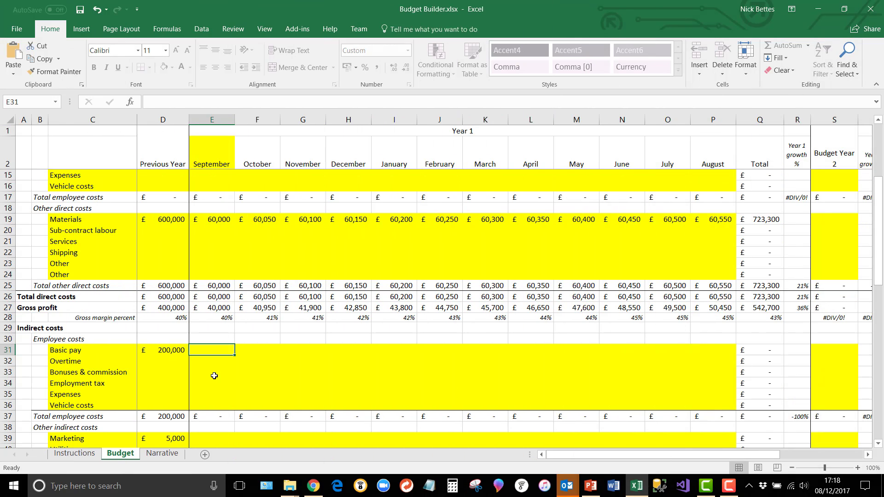
pyautogui.write('20,000')
pyautogui.press('Return')
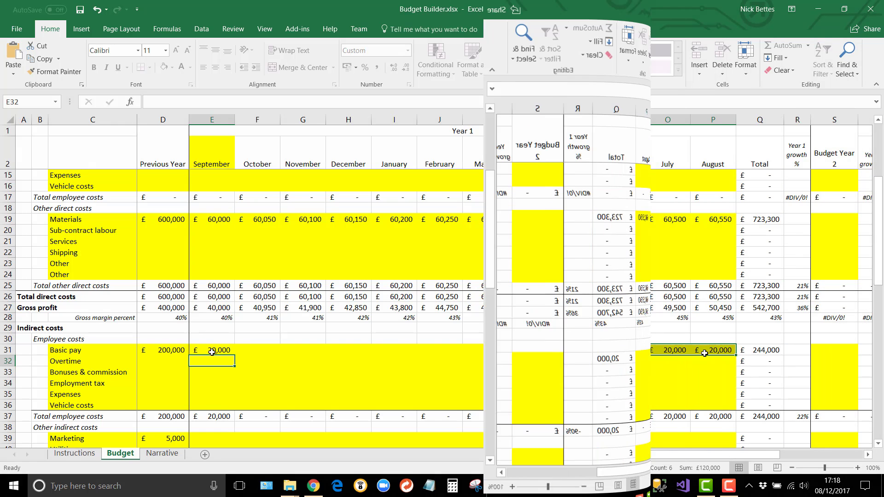
# - Raise the indirect basic pay to 24,000 for every month from February to August
pyautogui.write('24000')
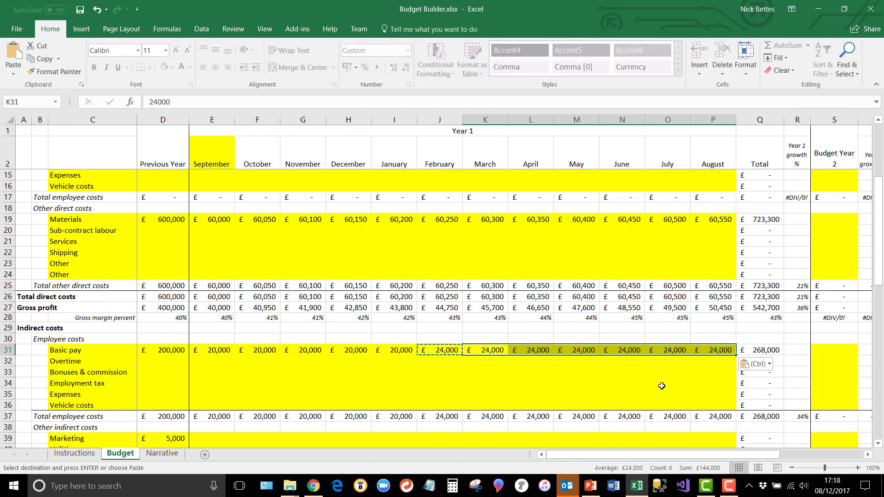
pyautogui.click(661, 385)
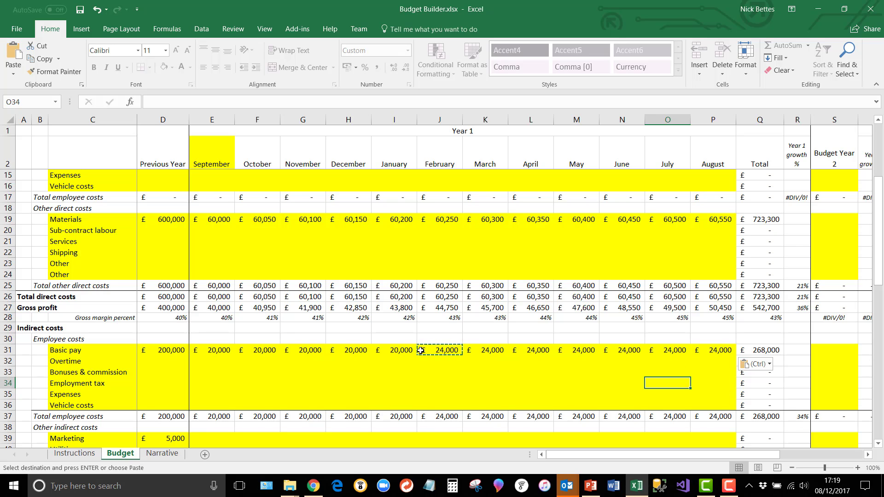
pyautogui.click(435, 353)
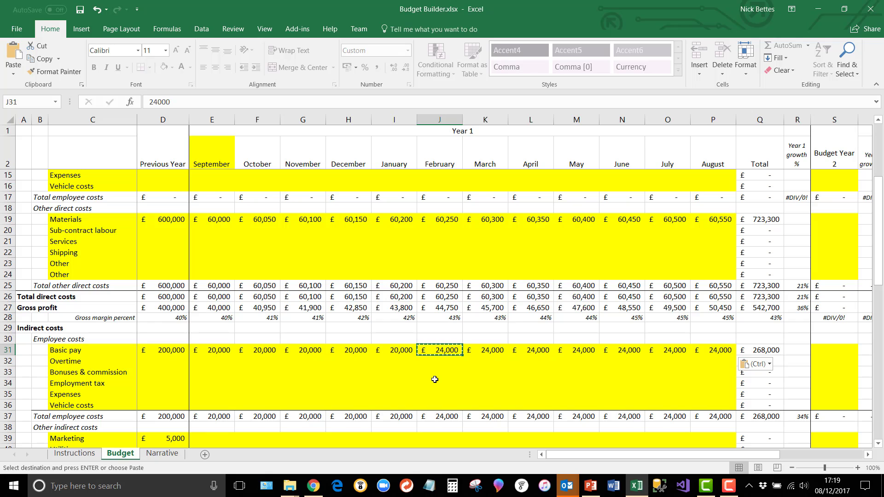
pyautogui.scroll(-1, 435, 379)
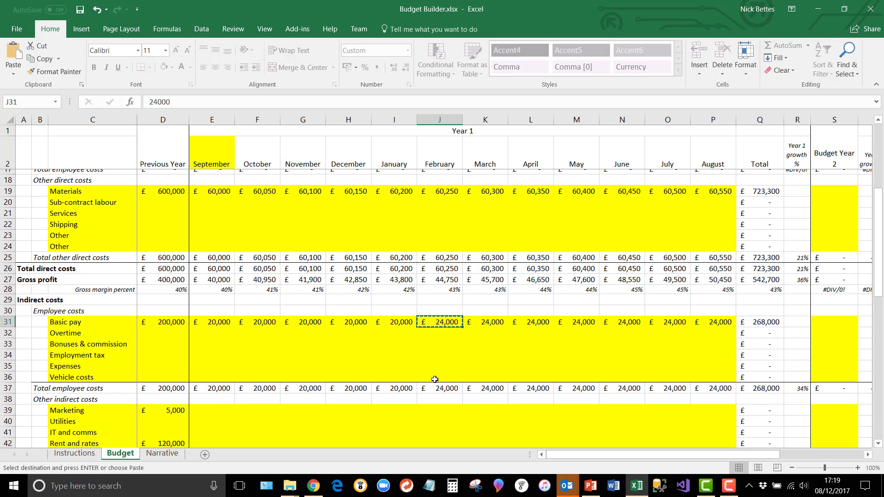
pyautogui.scroll(2, 435, 379)
pyautogui.scroll(3, 434, 380)
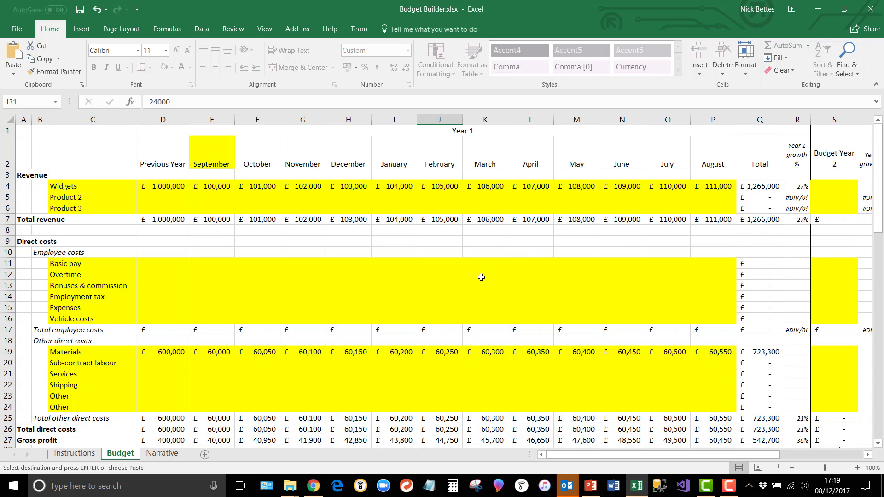
# - Set the monthly marketing cost under other indirect costs to 1,000 for every month from September to August
pyautogui.scroll(-3, 481, 279)
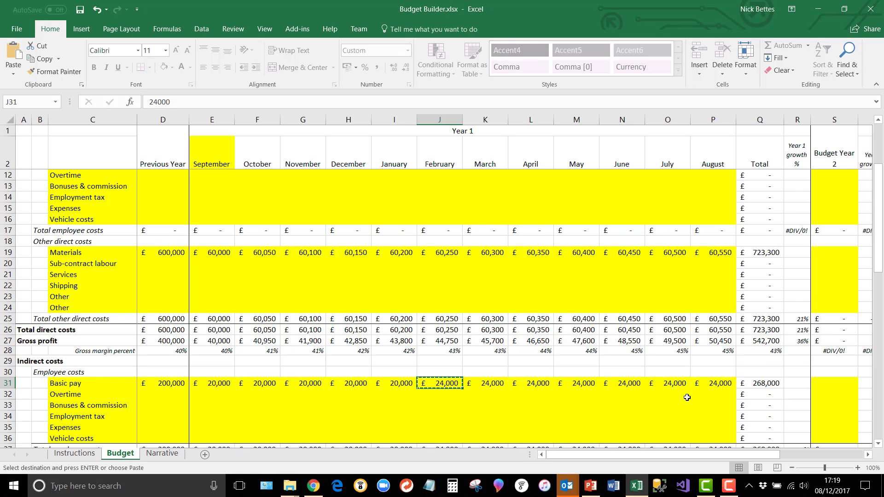
pyautogui.scroll(-2, 706, 404)
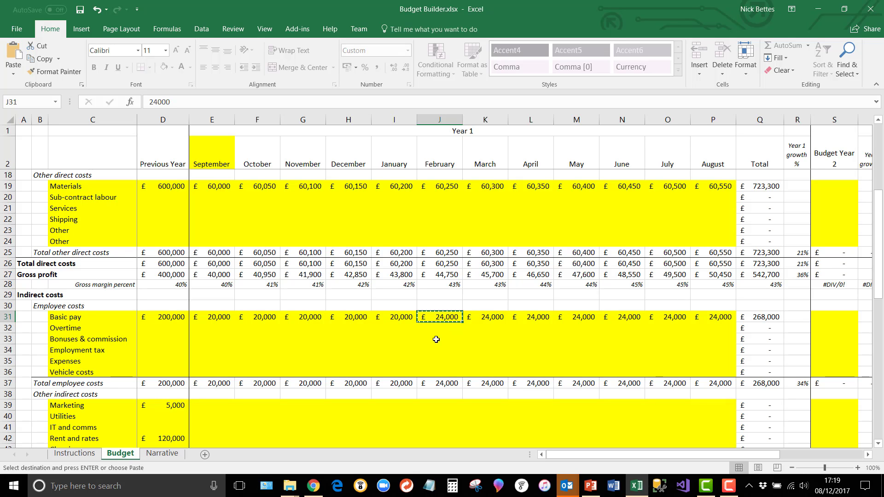
pyautogui.scroll(-1, 322, 373)
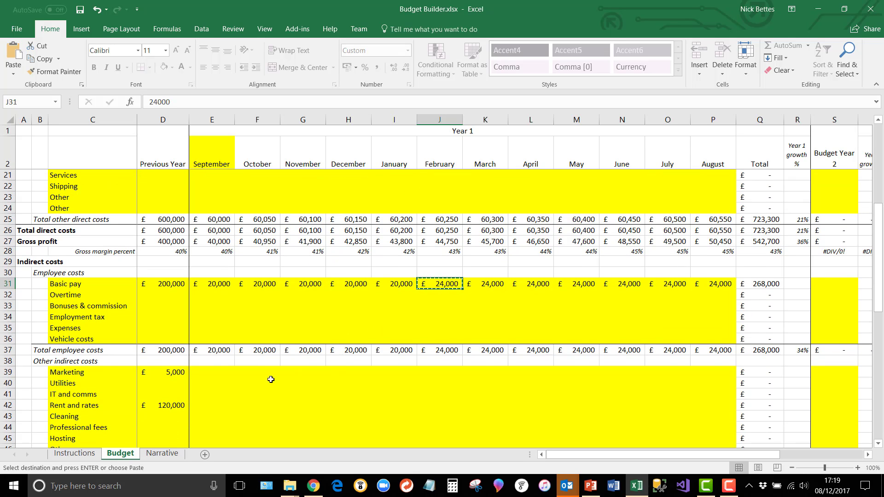
pyautogui.click(216, 377)
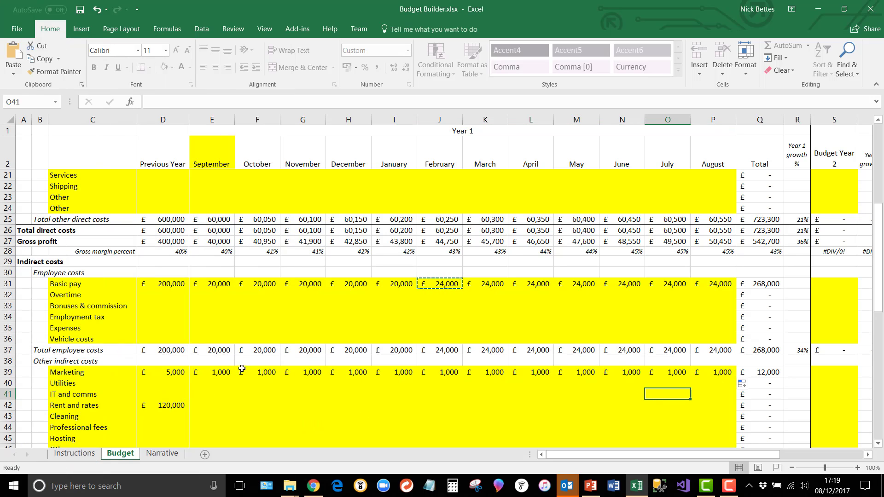
# - Fill the monthly rent and rates with 10,000 for September and October and 10,500 from November to August
pyautogui.moveTo(876, 274); pyautogui.dragTo(883, 115)
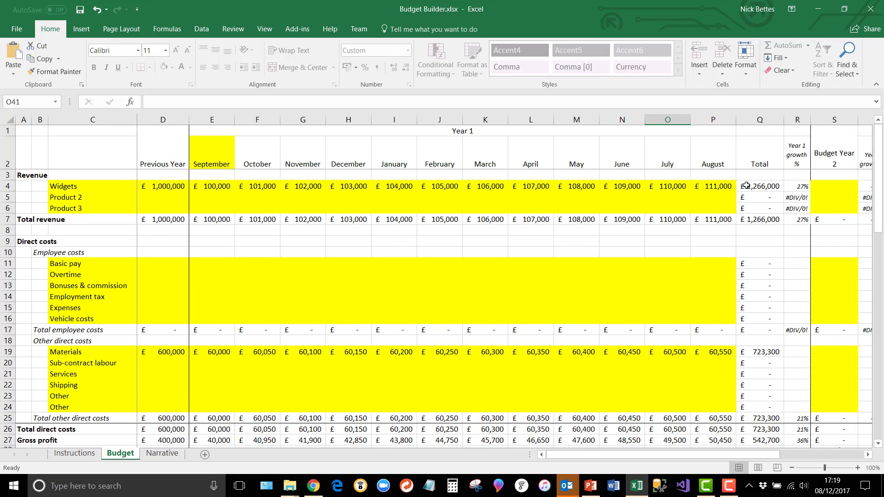
pyautogui.scroll(-6, 879, 153)
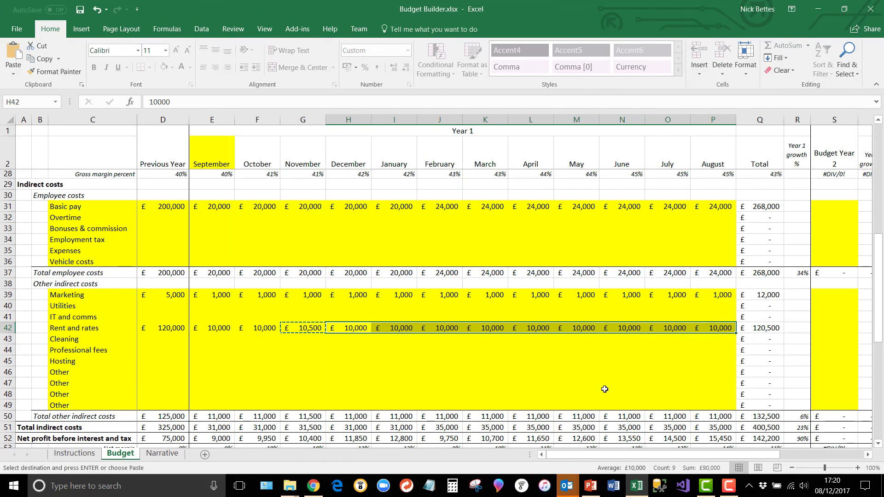
pyautogui.hotkey('ctrl', 'v')
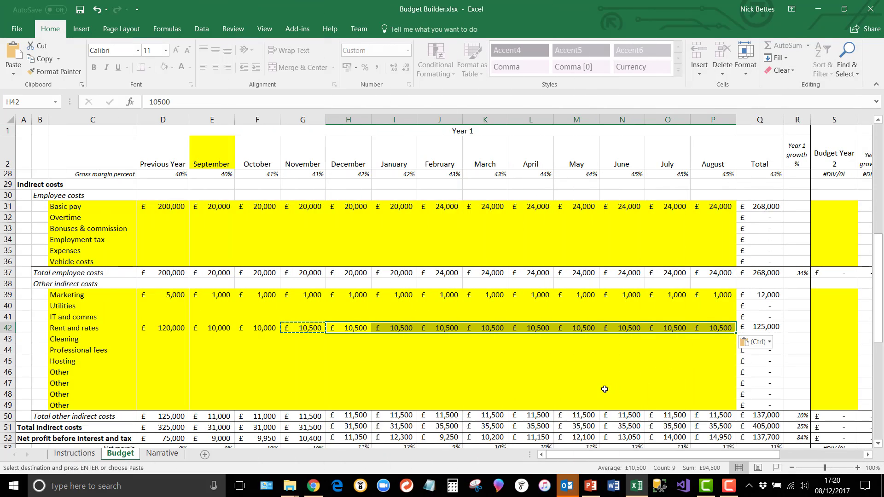
pyautogui.click(354, 373)
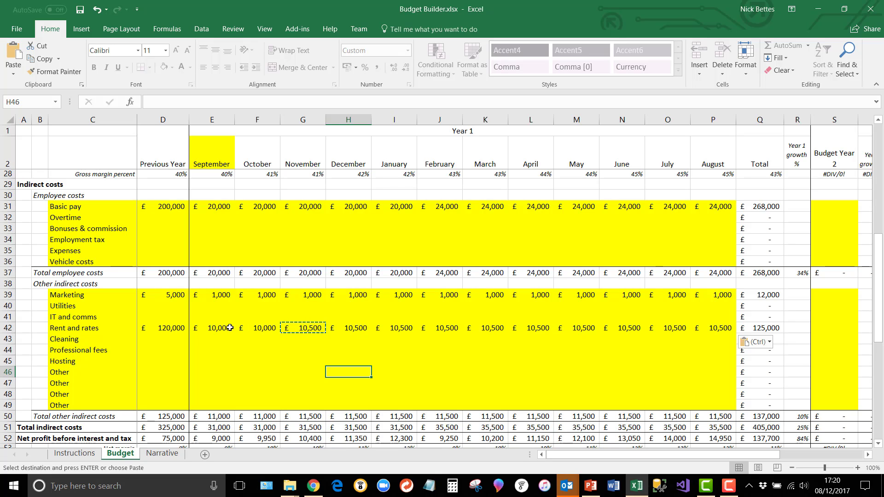
pyautogui.click(304, 328)
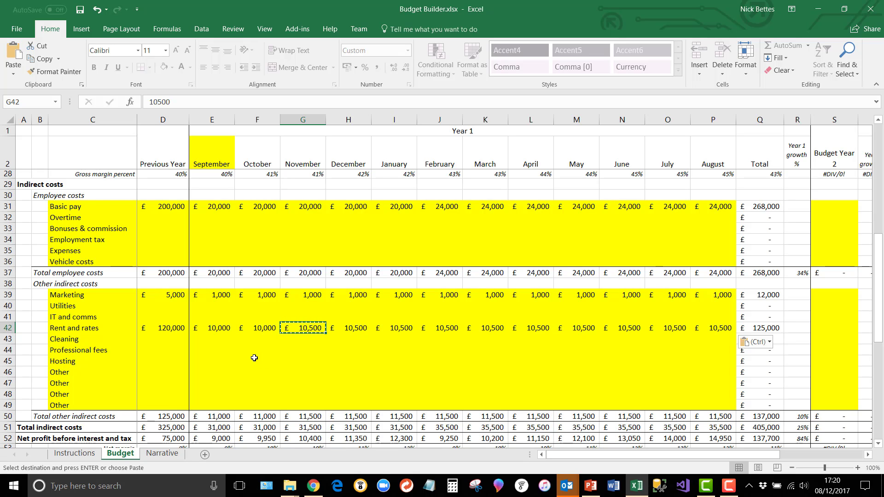
# - Enter 100,000 as the previous year's cash at period end in the cash flow section
pyautogui.scroll(-2, 254, 358)
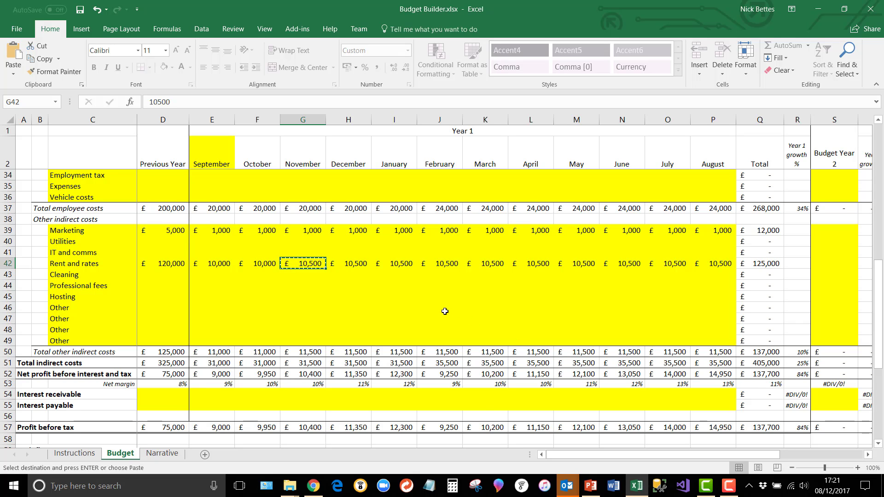
pyautogui.scroll(-2, 445, 311)
pyautogui.scroll(-2, 445, 311)
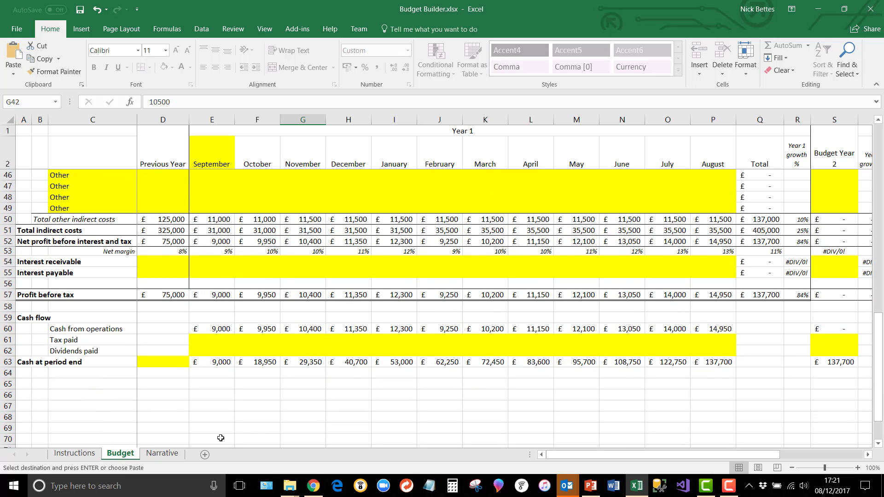
pyautogui.click(165, 362)
pyautogui.write('100000')
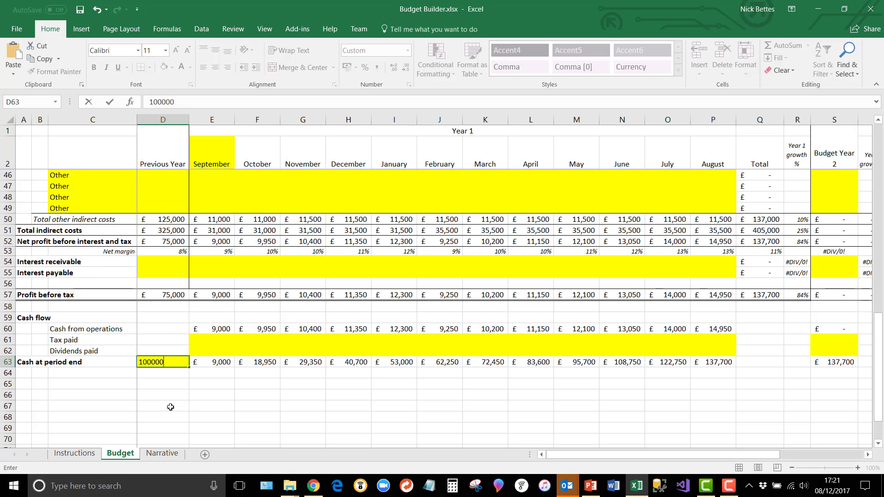
pyautogui.write('#')
pyautogui.press('Return')
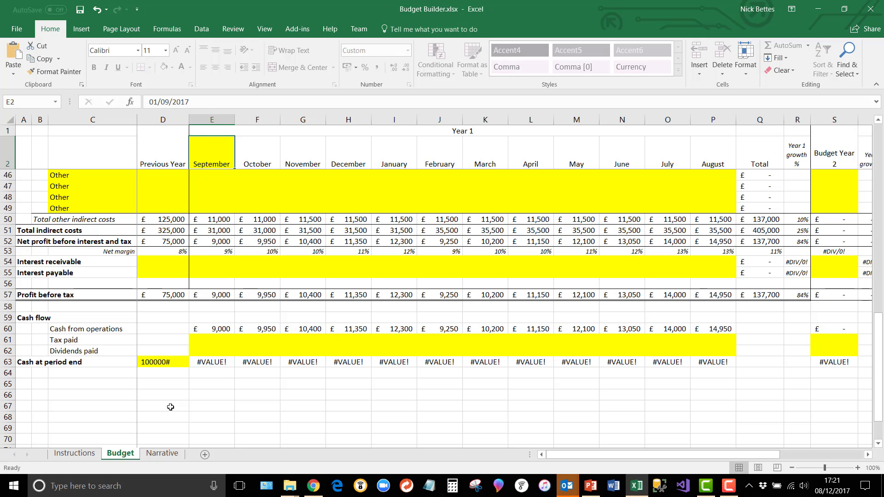
pyautogui.click(171, 362)
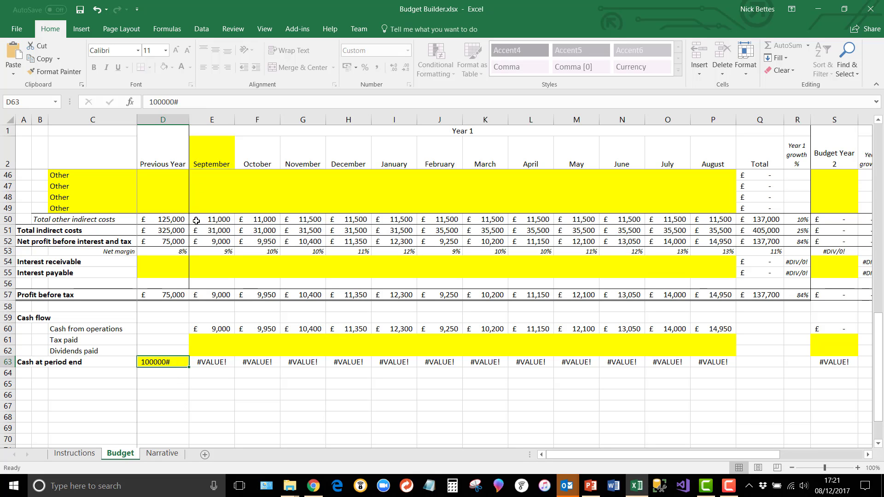
pyautogui.click(189, 104)
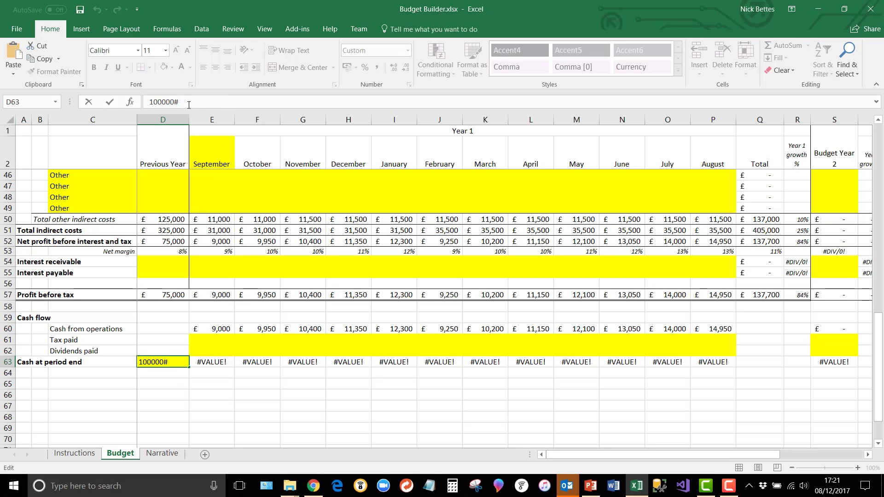
pyautogui.press('BackSpace')
pyautogui.press('Return')
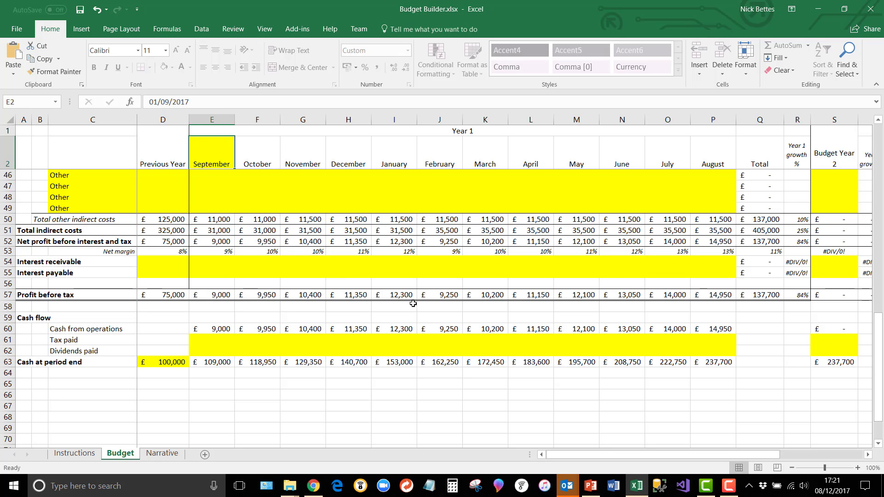
# - Enter 15,000 as the tax paid in May in the cash flow section
pyautogui.click(572, 342)
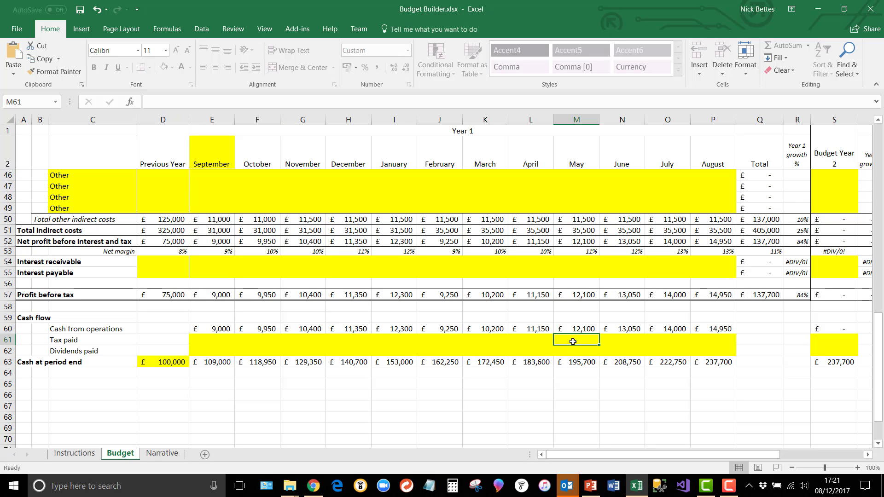
pyautogui.write('15000')
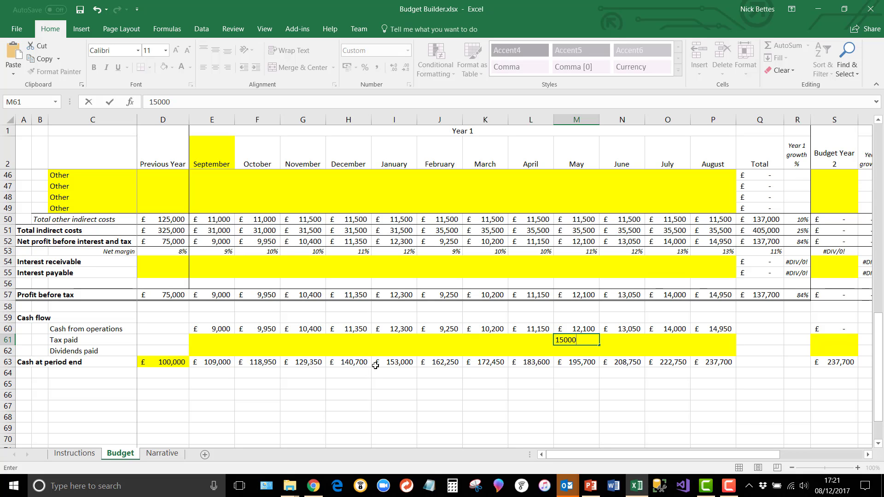
pyautogui.press('Return')
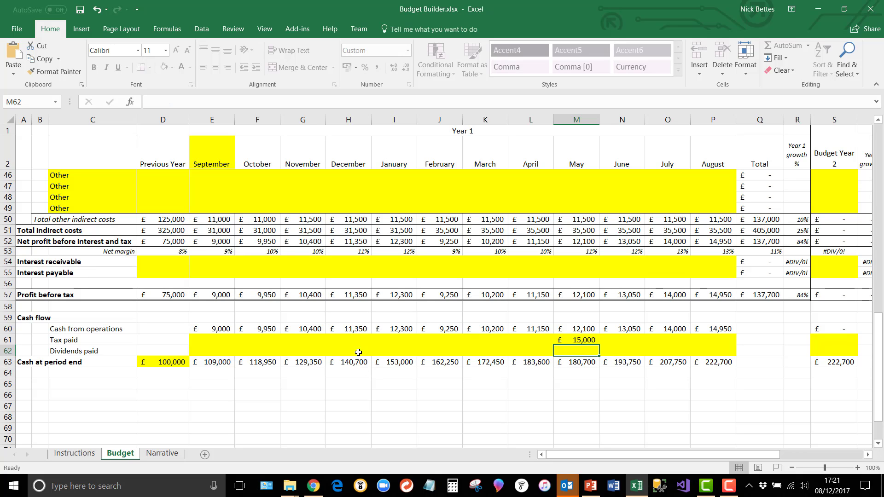
# - Enter dividends paid of 40,000 in December and 40,000 in June
pyautogui.click(358, 352)
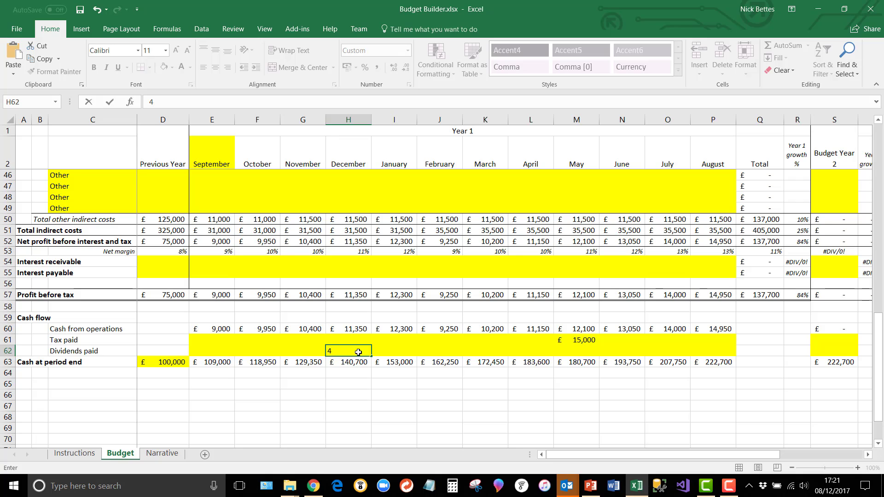
pyautogui.write('40000')
pyautogui.click(618, 352)
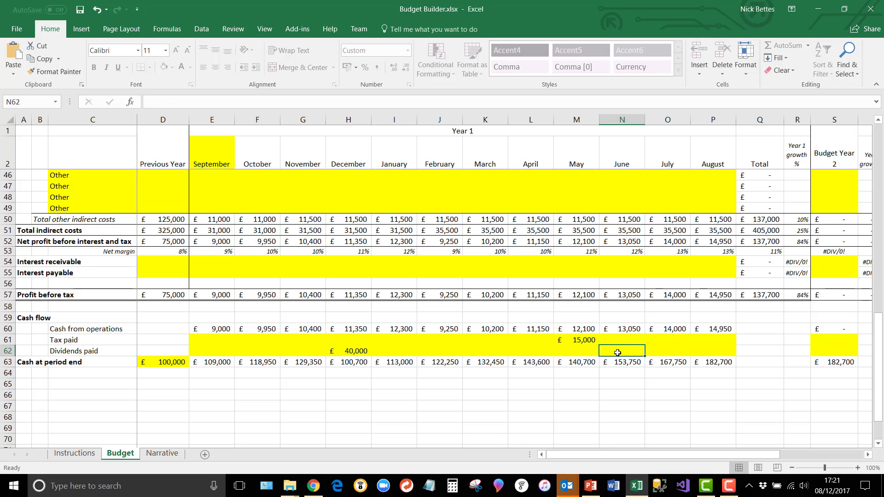
pyautogui.write('40000')
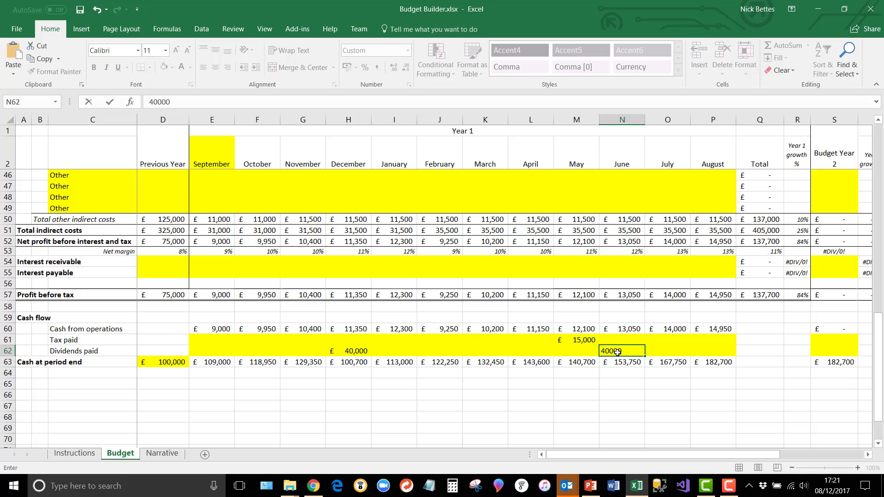
pyautogui.press('Return')
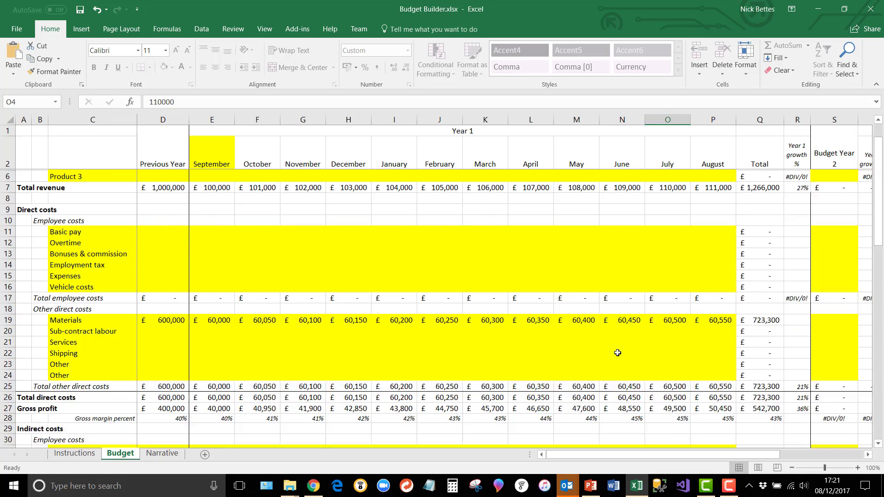
# - Review the Year 1 budget from revenue through direct and indirect costs, net profit and the cash flow section
pyautogui.scroll(-3, 646, 327)
pyautogui.scroll(-9, 646, 326)
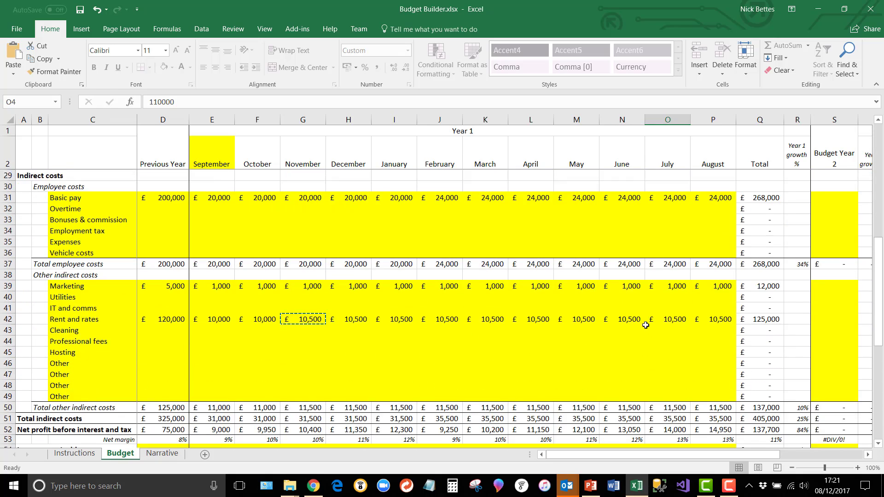
pyautogui.scroll(-2, 645, 326)
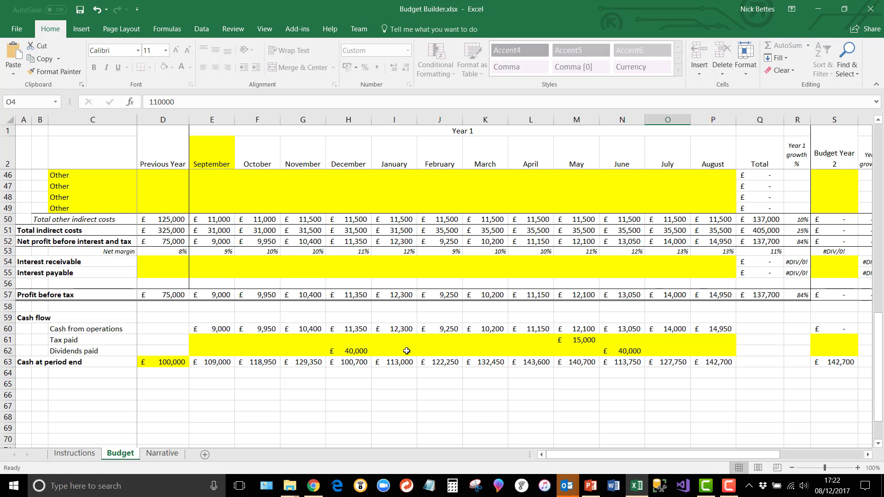
pyautogui.scroll(13, 407, 350)
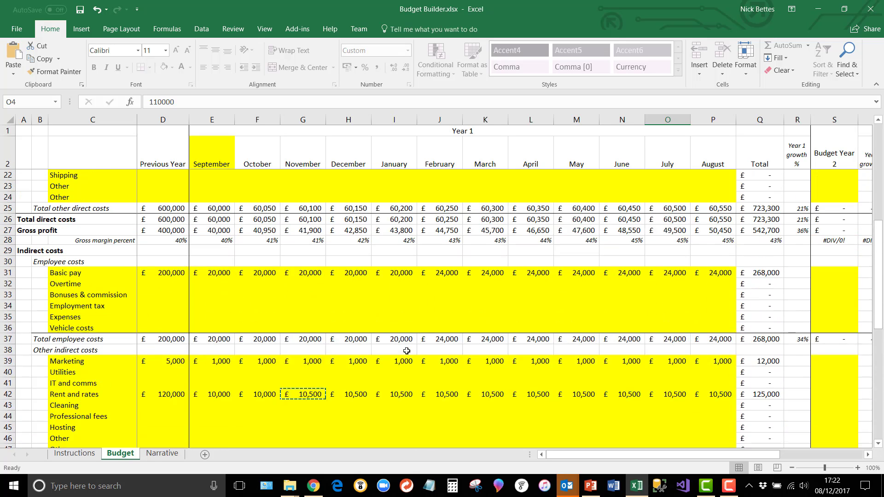
pyautogui.scroll(2, 407, 351)
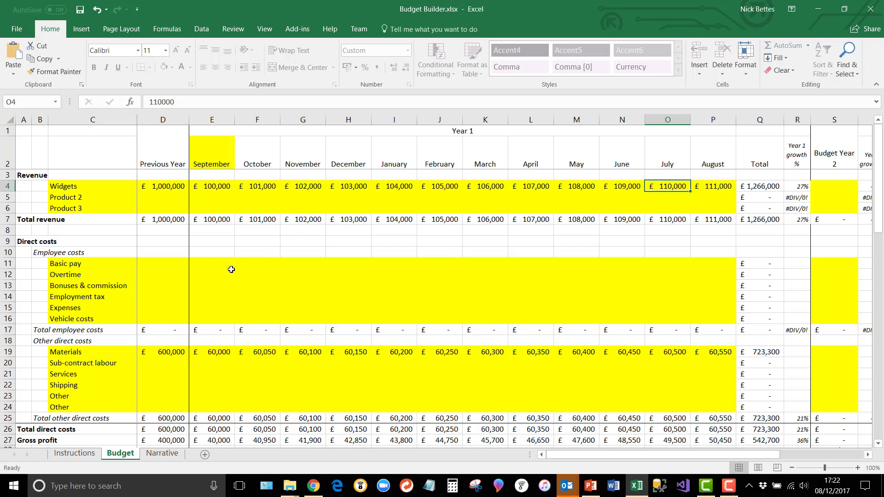
pyautogui.scroll(-1, 229, 269)
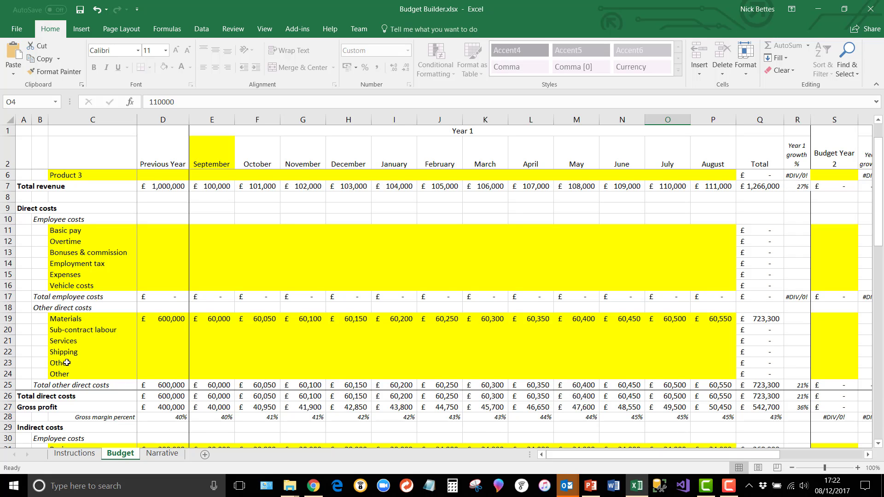
pyautogui.scroll(-2, 67, 363)
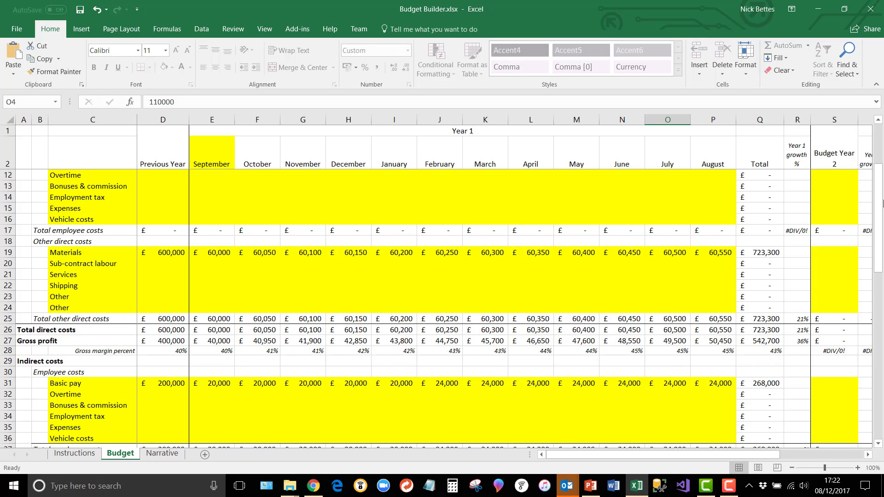
pyautogui.moveTo(883, 202); pyautogui.dragTo(882, 146)
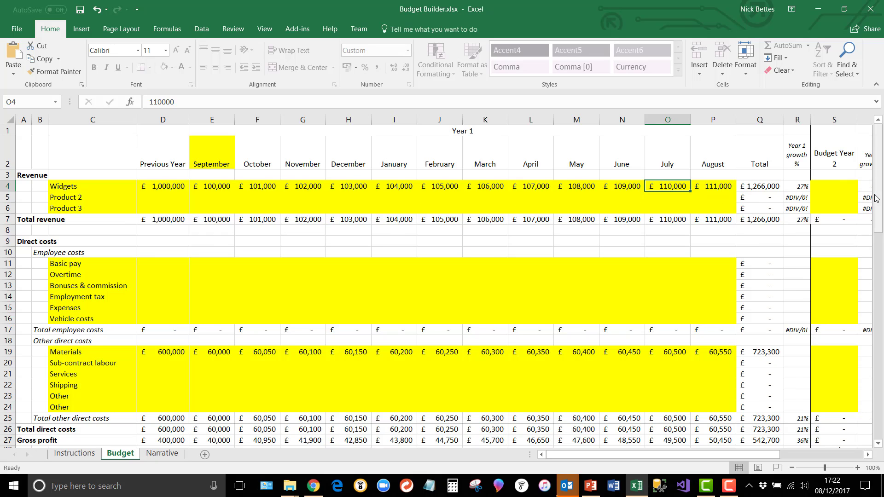
pyautogui.moveTo(878, 197); pyautogui.dragTo(882, 290)
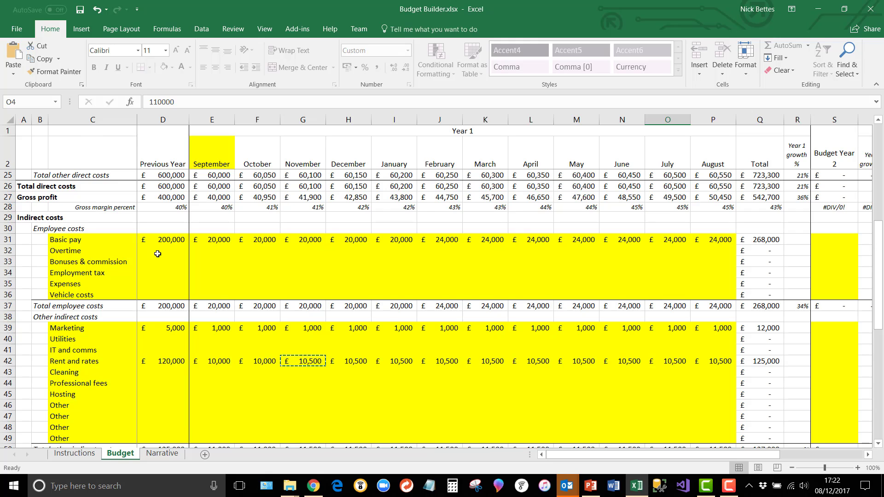
pyautogui.scroll(-1, 175, 267)
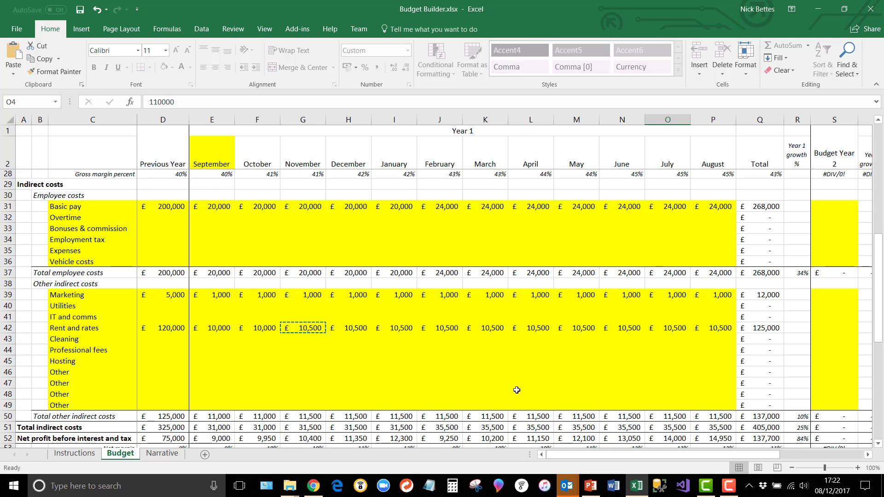
pyautogui.moveTo(875, 286); pyautogui.dragTo(876, 317)
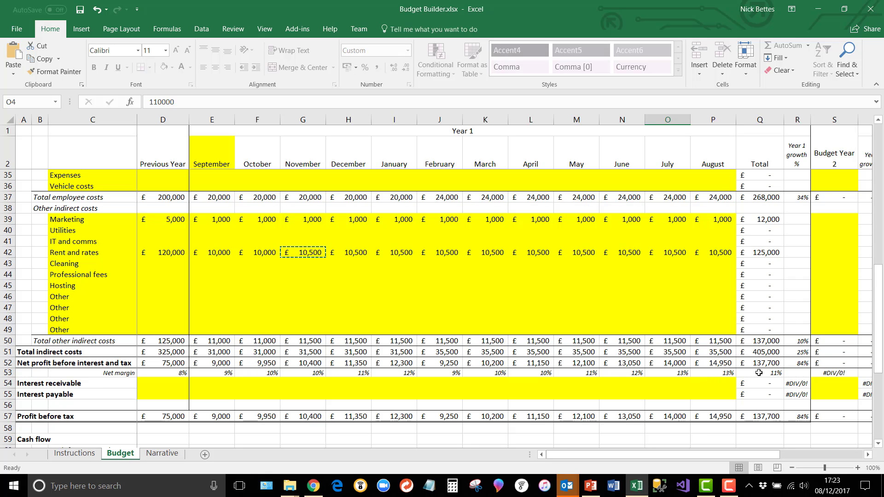
pyautogui.scroll(-3, 443, 389)
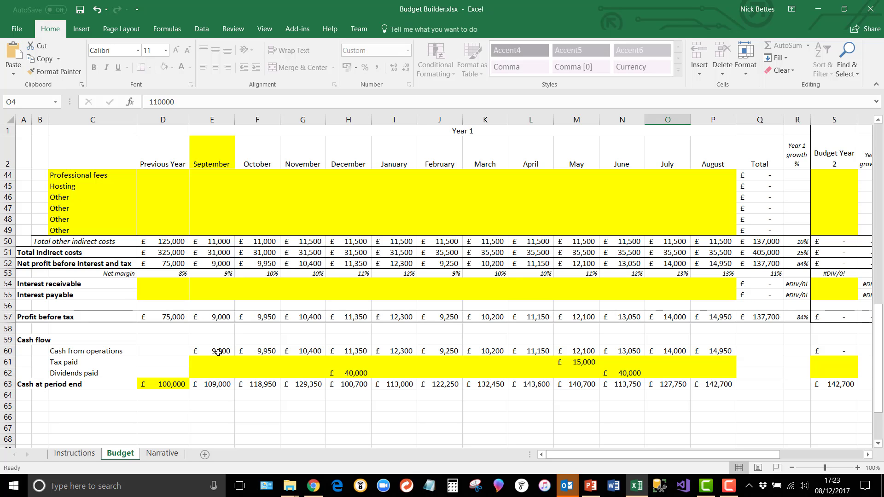
pyautogui.scroll(10, 219, 352)
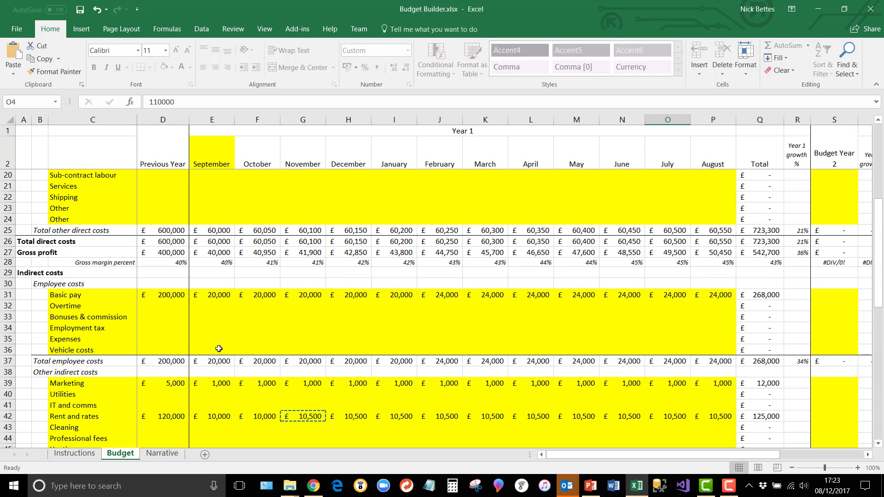
# - Check the Budget sheet again, comparing Widgets revenue, costs and margins with the resulting profit and monthly cash at period end
pyautogui.scroll(4, 213, 230)
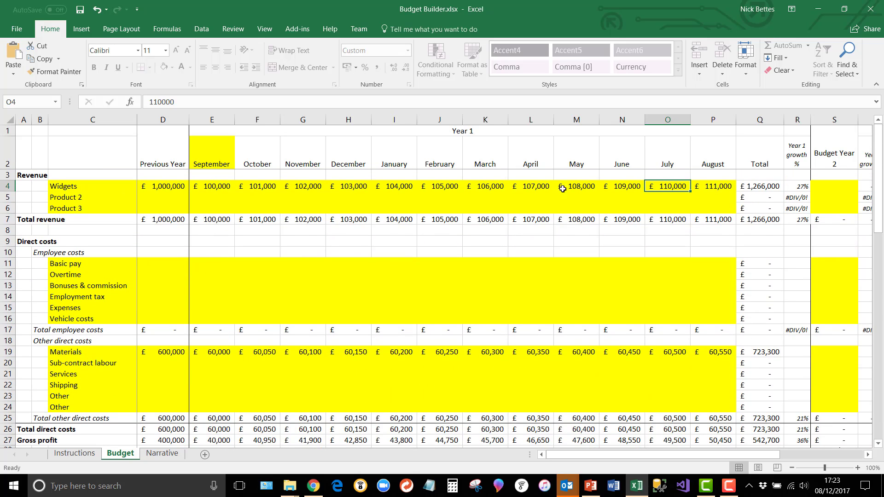
pyautogui.scroll(-3, 274, 304)
pyautogui.scroll(-7, 273, 303)
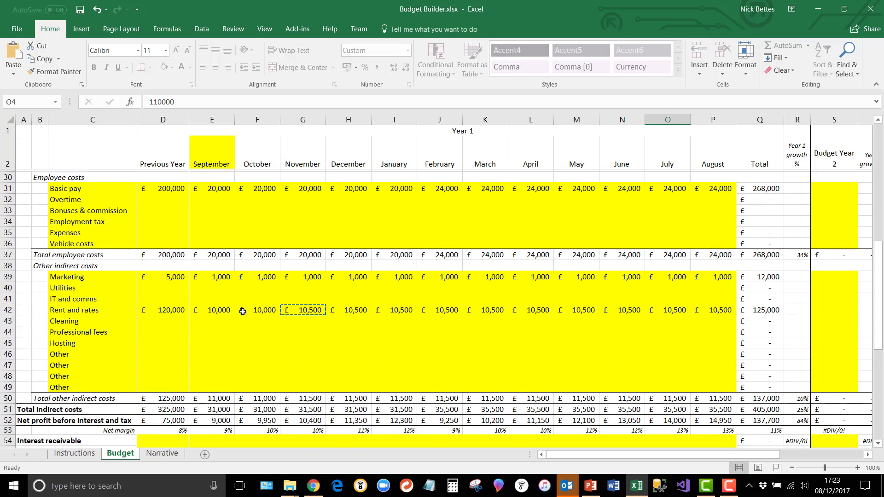
pyautogui.scroll(-4, 225, 341)
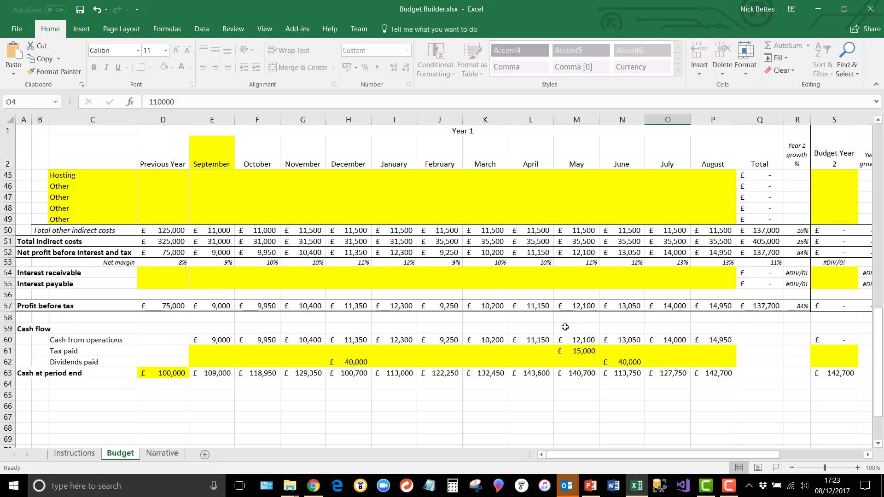
pyautogui.scroll(13, 567, 322)
pyautogui.scroll(1, 572, 308)
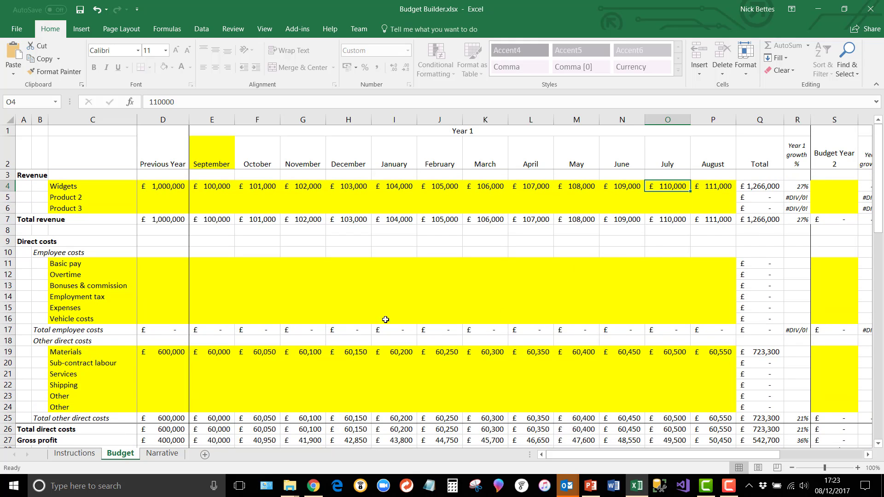
# - Enter "More marketing" as the explanation for product revenue growth on the Narrative sheet
pyautogui.click(157, 452)
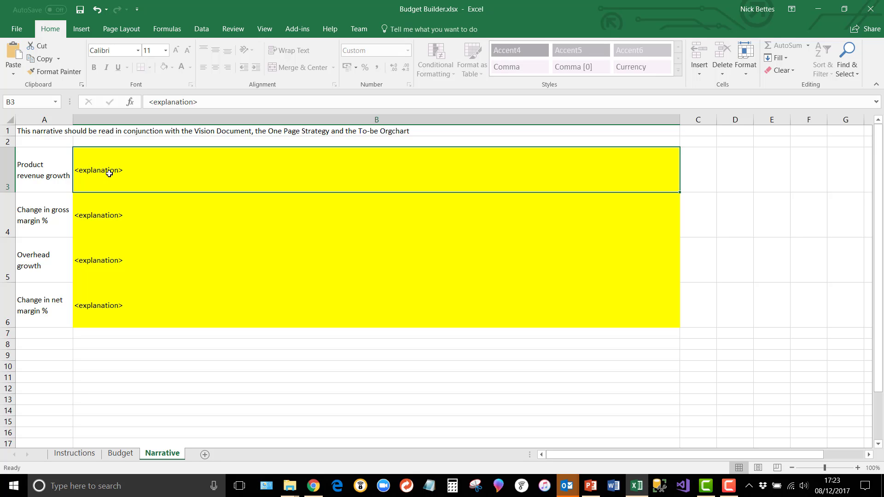
pyautogui.write('More mar')
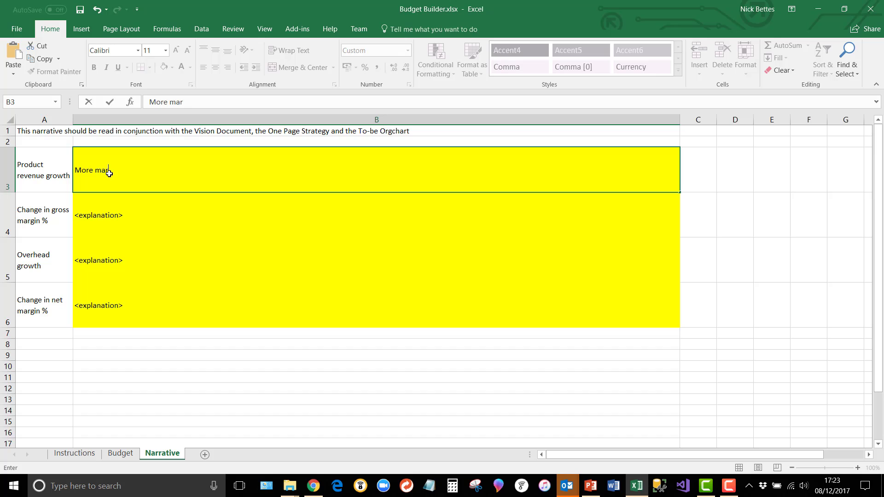
pyautogui.write('keting')
pyautogui.press('Return')
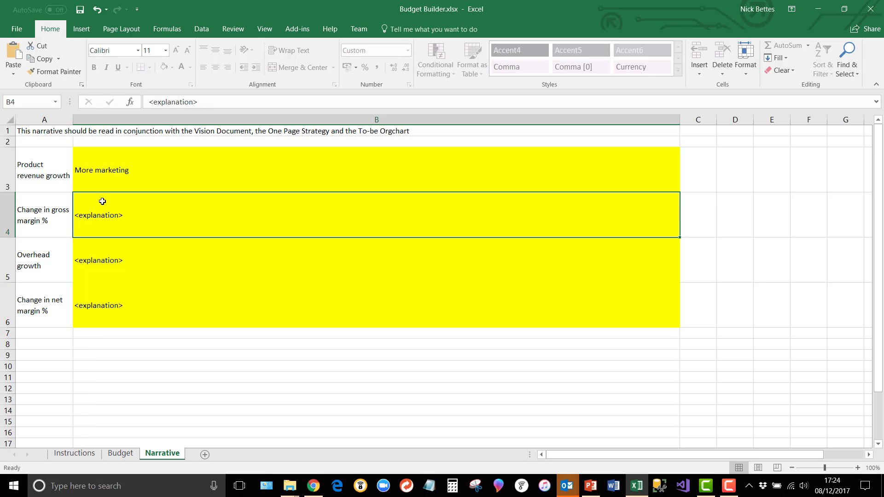
pyautogui.click(147, 167)
# - Consult the budget's gross margin figures and explain the gross margin change as "Better volume deals with suppliers, more efficient stock holding" in the narrative
pyautogui.click(107, 213)
pyautogui.click(120, 453)
pyautogui.scroll(-3, 778, 269)
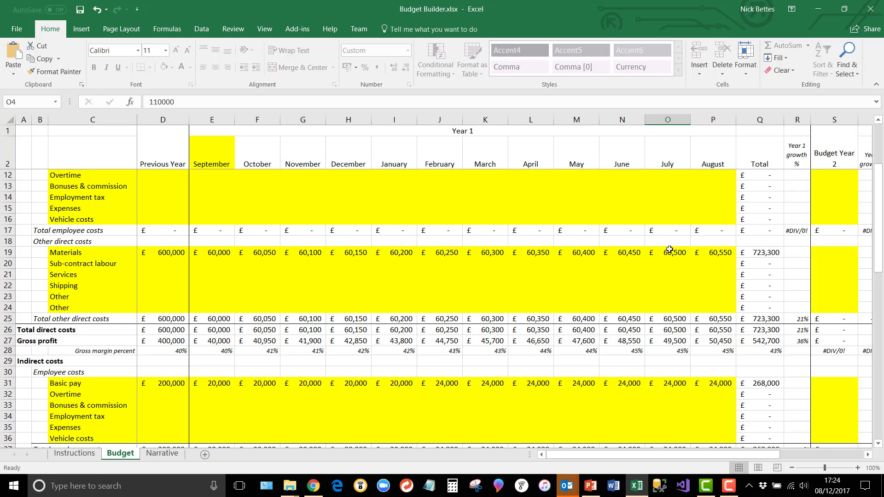
pyautogui.scroll(3, 782, 286)
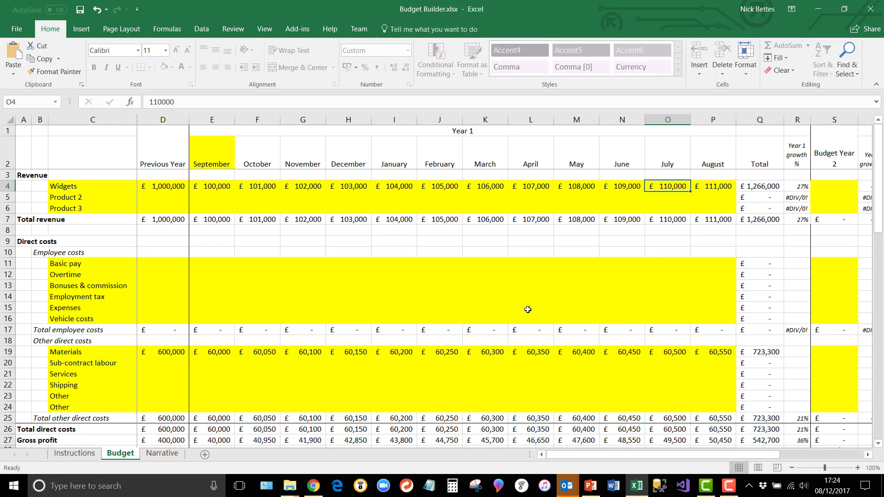
pyautogui.scroll(-2, 394, 284)
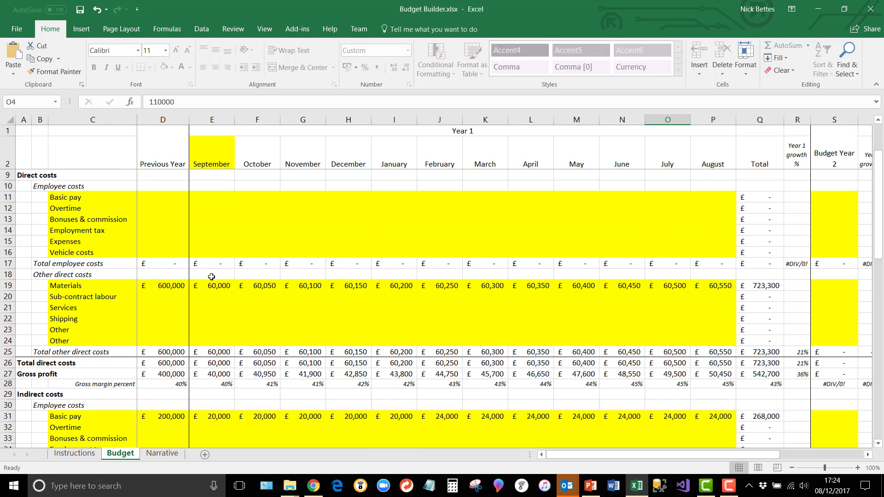
pyautogui.click(162, 453)
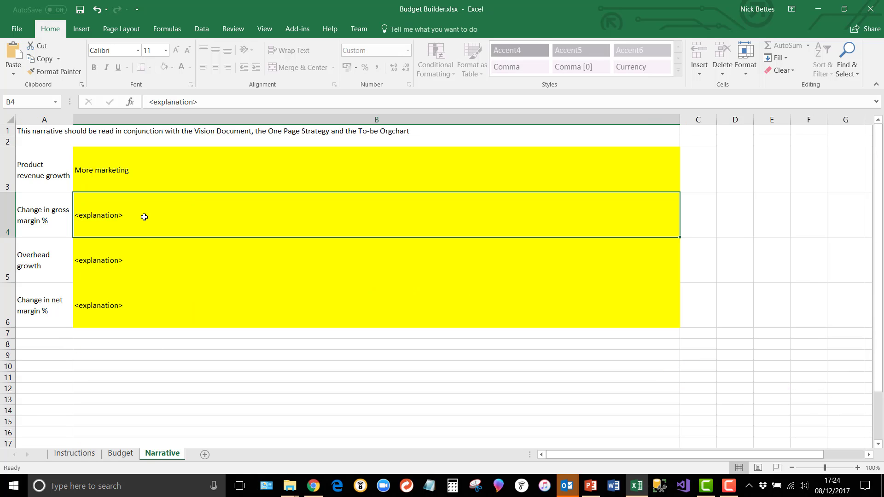
pyautogui.write('Better')
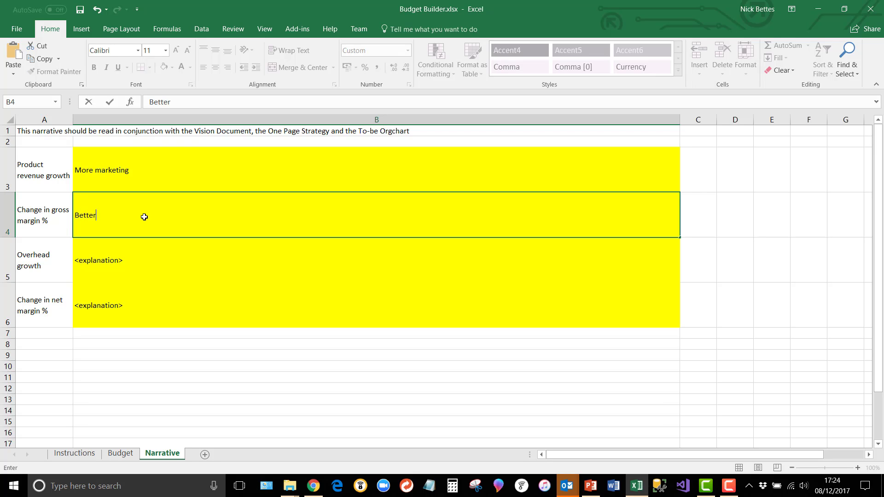
pyautogui.write(' volume deals with su')
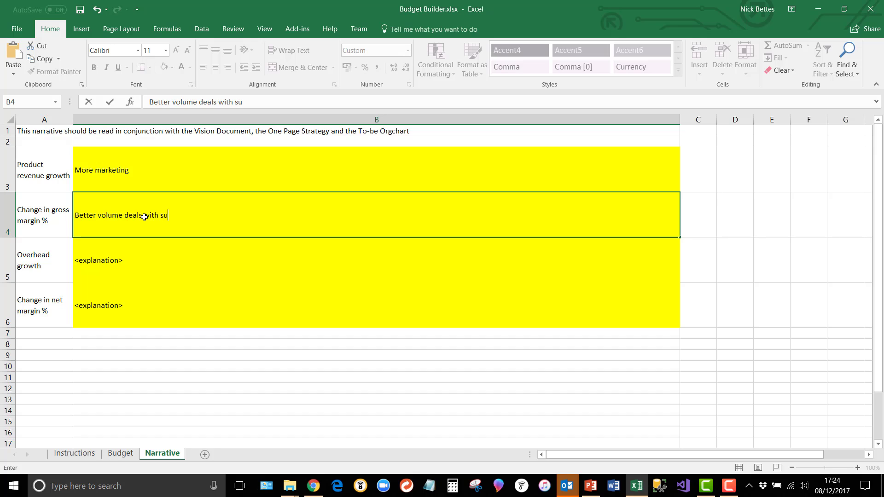
pyautogui.write('ppliers, more efficien')
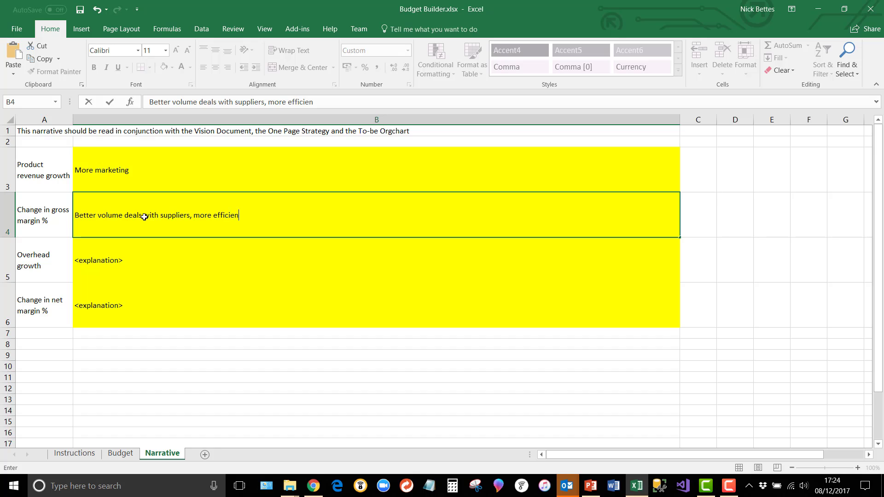
pyautogui.write('t stock holding')
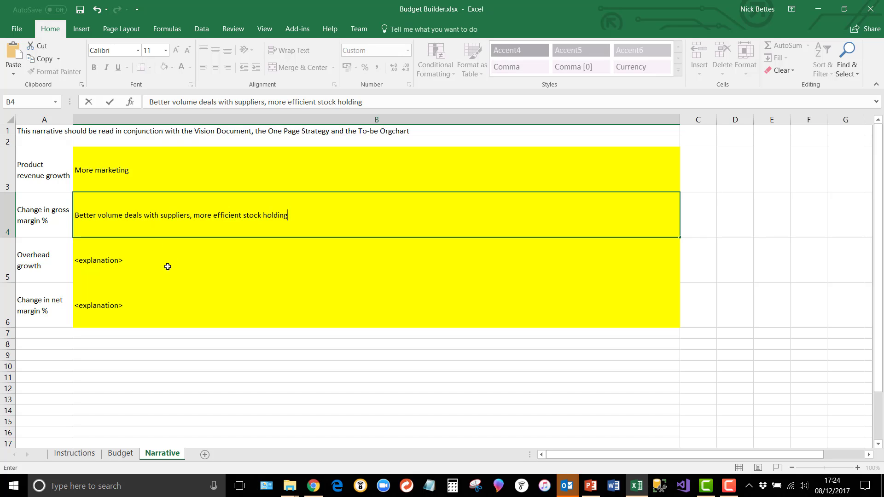
pyautogui.click(134, 256)
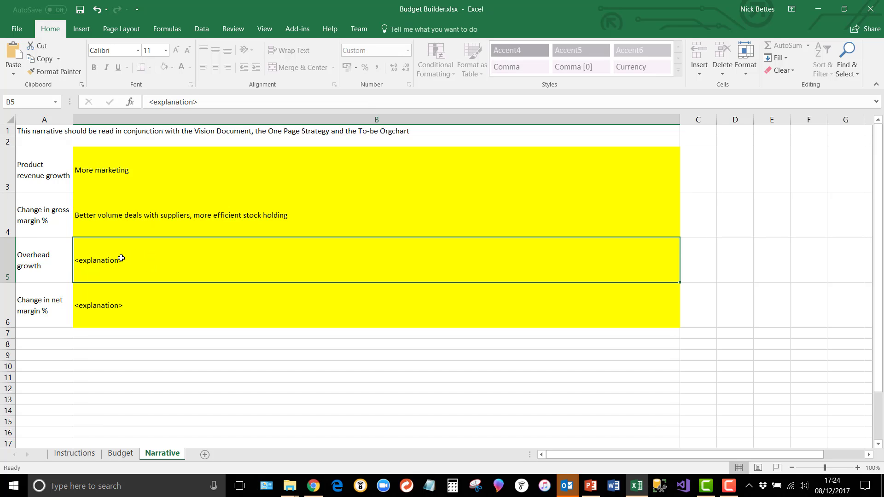
# - Examine the indirect costs on the Budget sheet, comparing basic pay, marketing and rent with the previous year
pyautogui.click(127, 457)
pyautogui.scroll(-5, 711, 395)
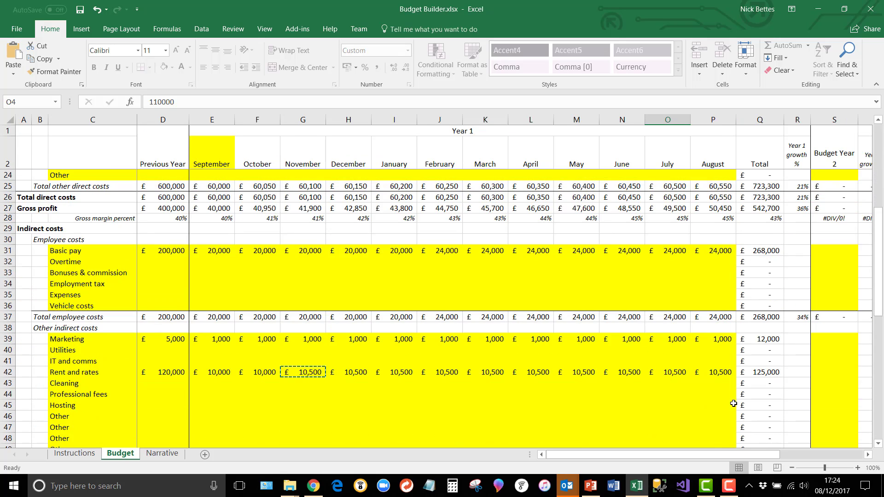
pyautogui.scroll(-4, 734, 403)
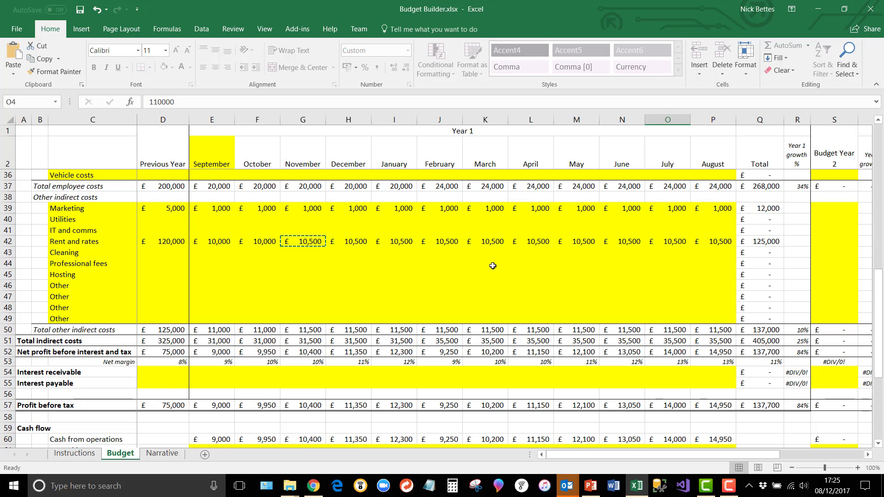
pyautogui.scroll(1, 479, 270)
pyautogui.scroll(2, 448, 271)
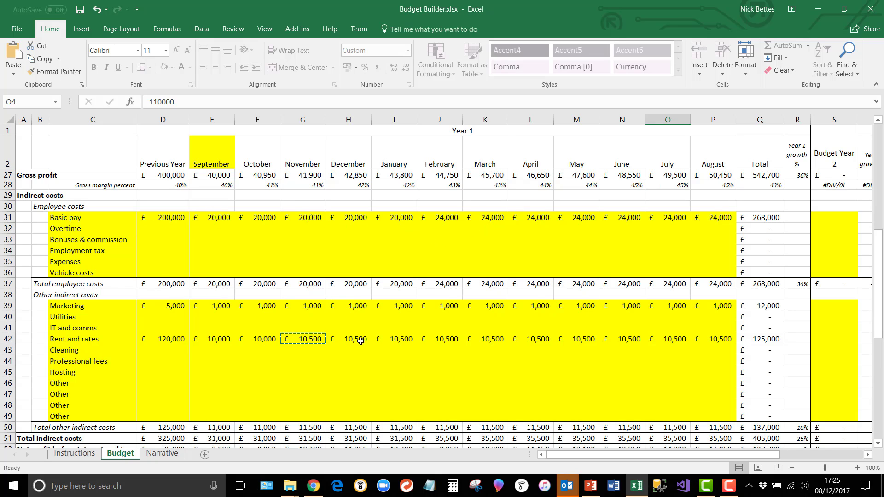
pyautogui.scroll(-1, 360, 341)
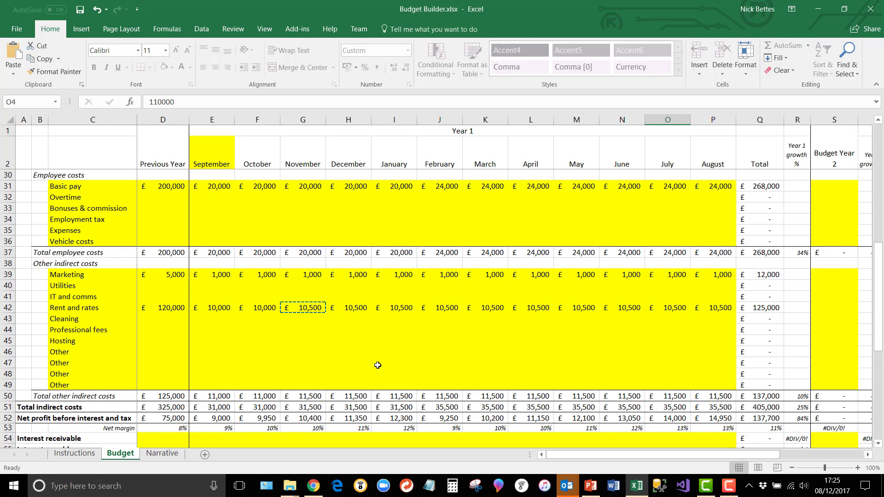
pyautogui.scroll(-2, 168, 394)
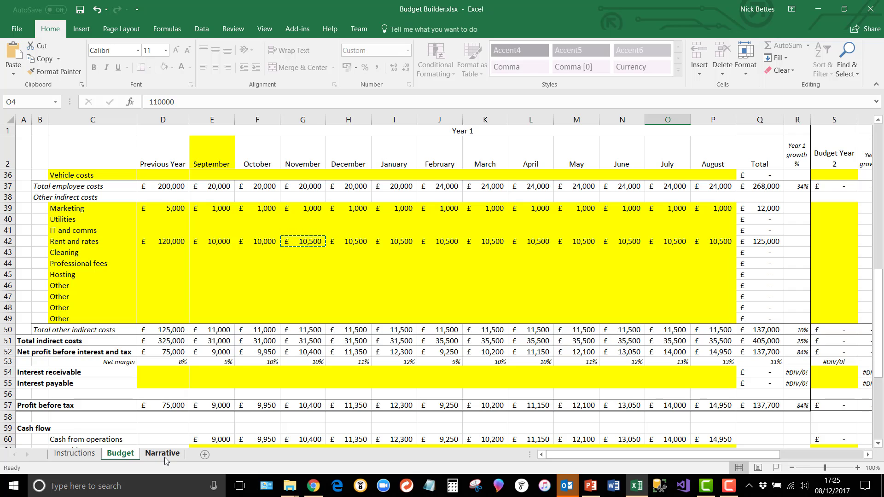
# - Explain overhead growth on the Narrative sheet as "Additional marketing cost. Extra engineer. Rent increase"
pyautogui.click(162, 453)
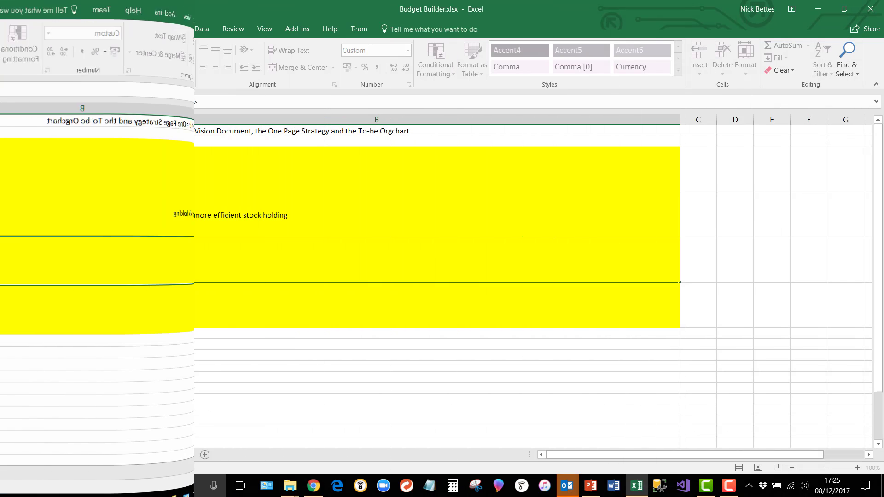
pyautogui.doubleClick(140, 257)
pyautogui.moveTo(140, 257); pyautogui.dragTo(57, 257)
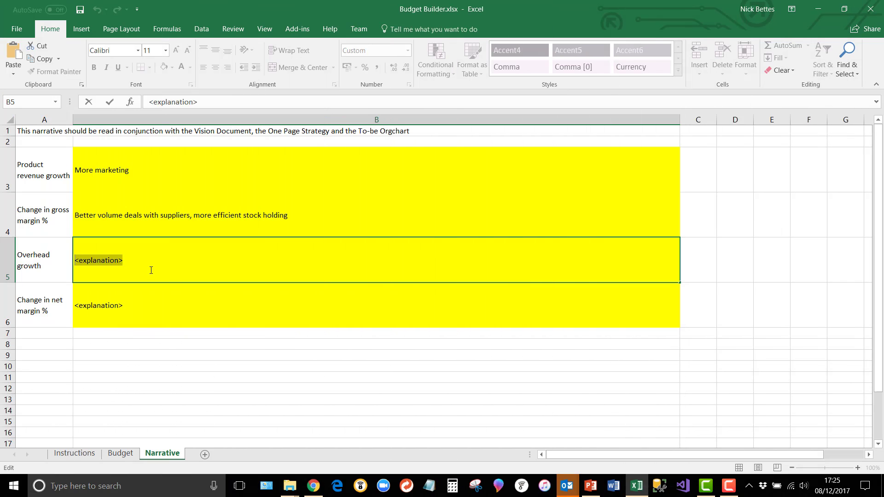
pyautogui.write('Additional ')
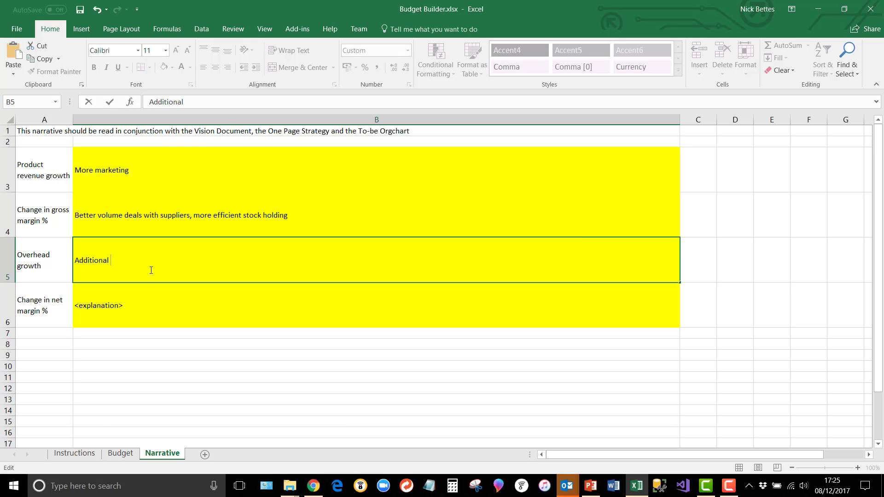
pyautogui.write('marketing cost.  Extra engineer.  Rent i')
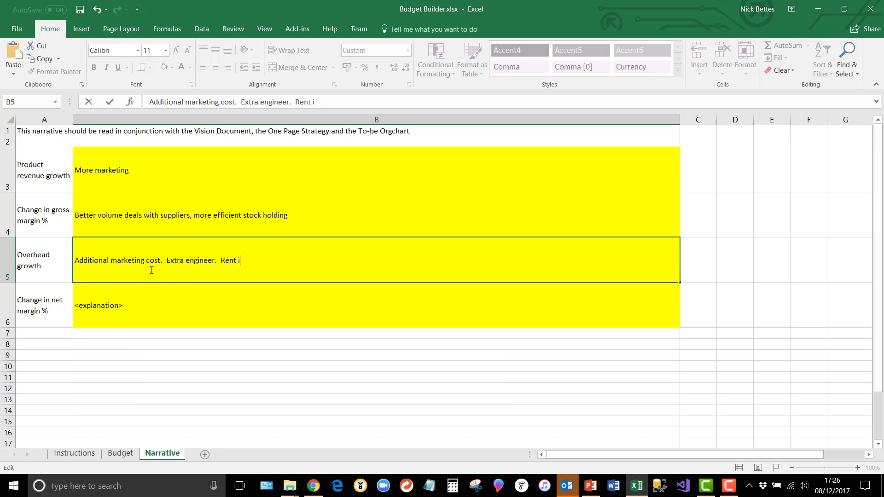
pyautogui.write('crease')
pyautogui.click(153, 307)
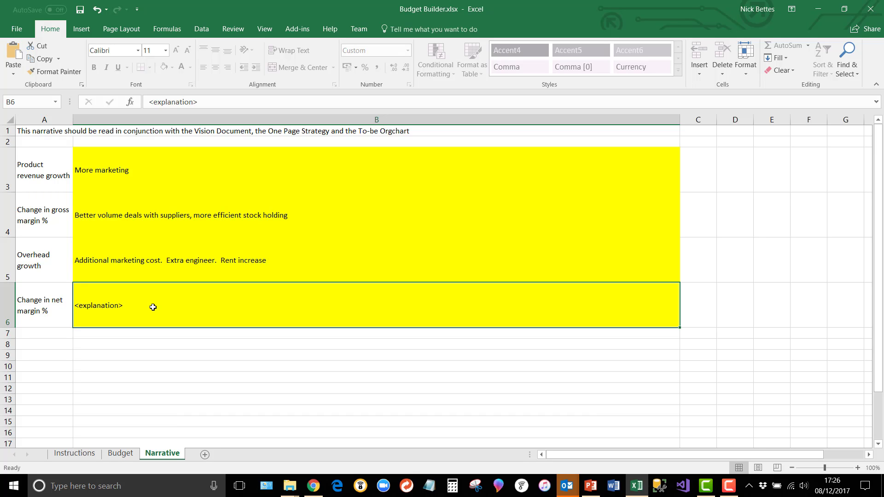
# - Consult the budget's net margin row and enter "See above." as the narrative explanation for the change in net margin %
pyautogui.click(122, 454)
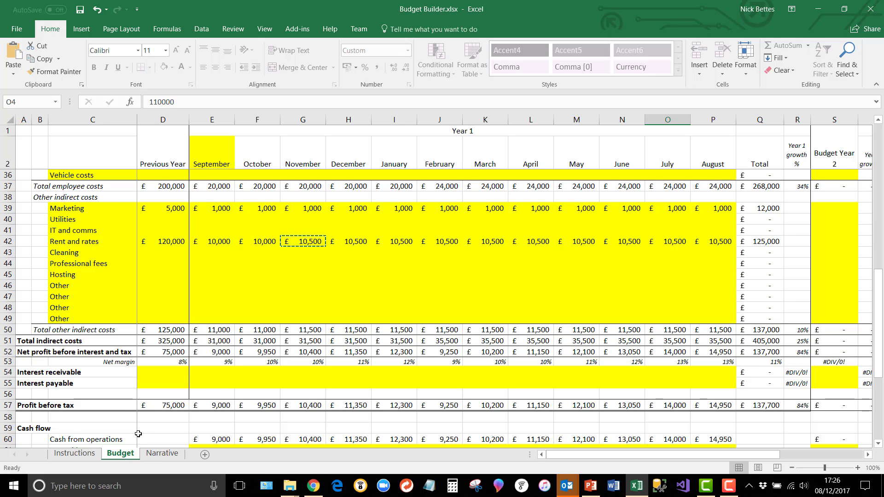
pyautogui.click(158, 455)
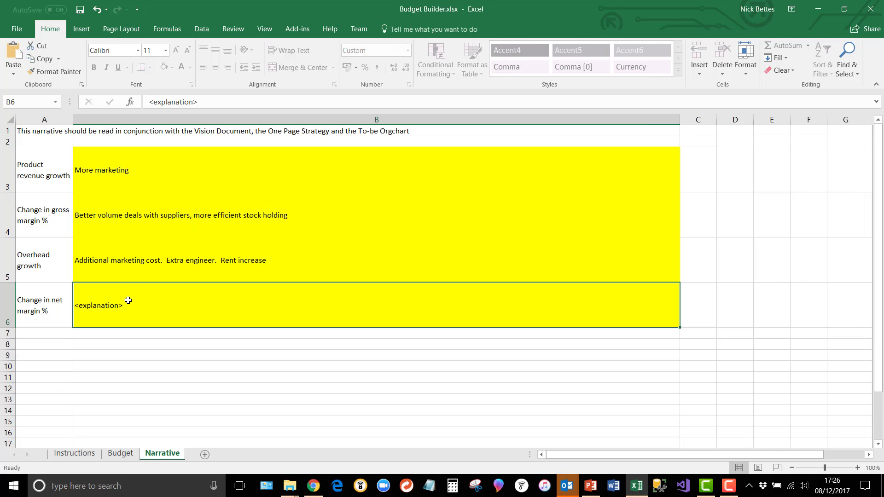
pyautogui.write('S')
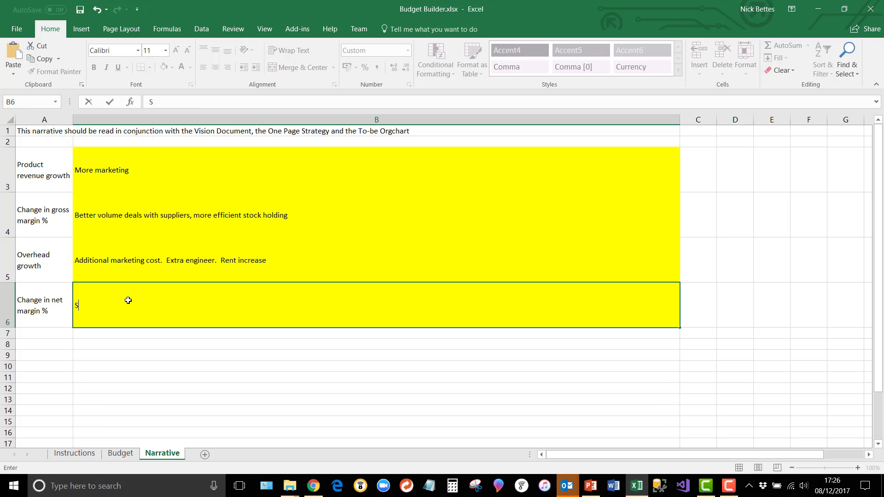
pyautogui.write('ee above.')
pyautogui.click(151, 216)
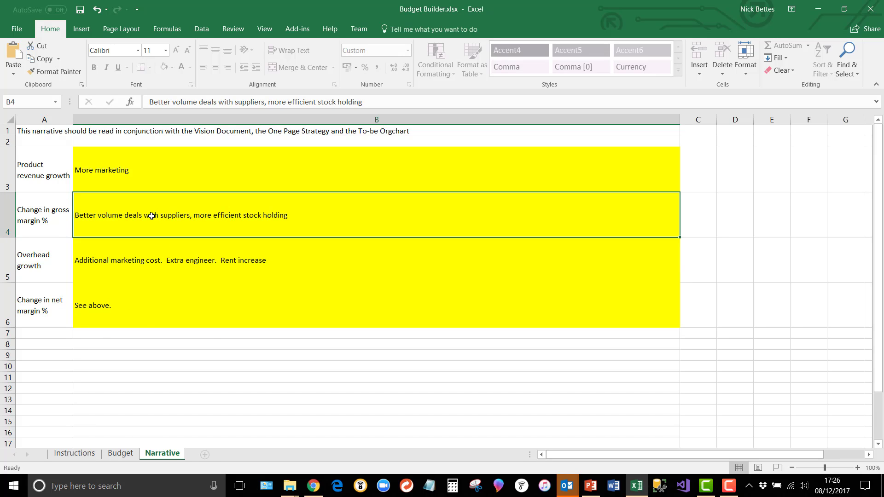
# - Return to the Budget sheet and view its revenue and direct costs sections
pyautogui.click(119, 455)
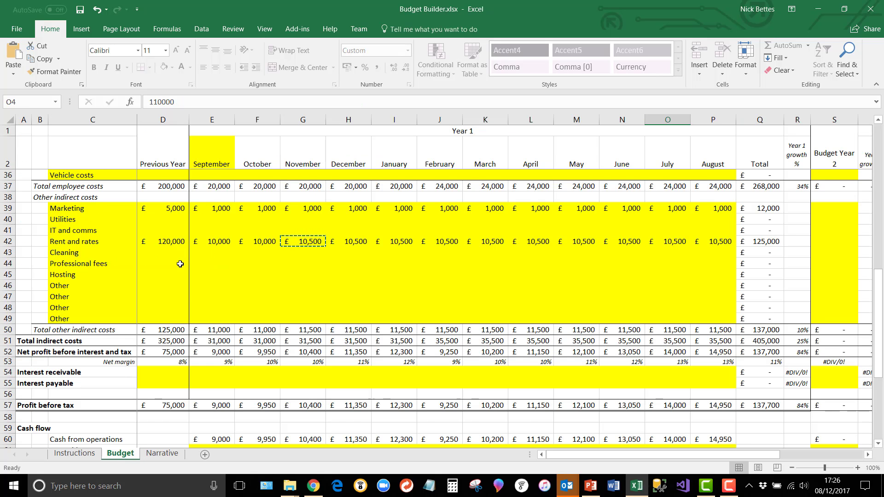
pyautogui.scroll(7, 180, 264)
pyautogui.scroll(4, 180, 264)
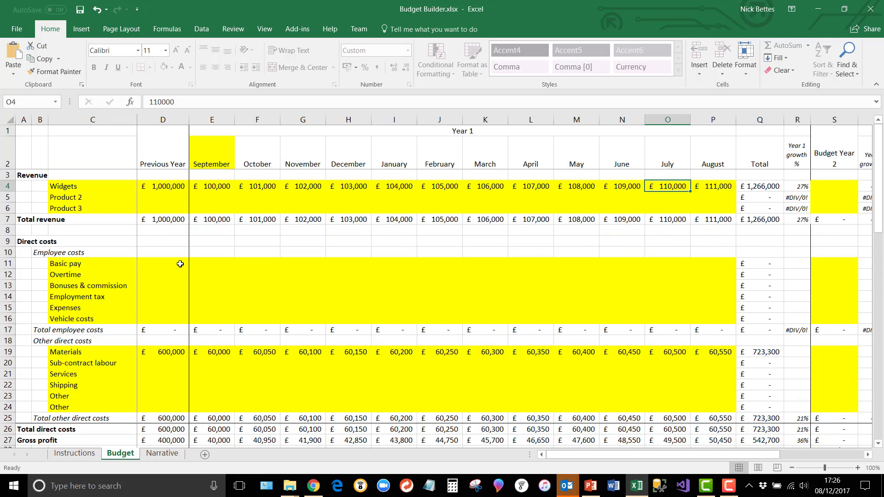